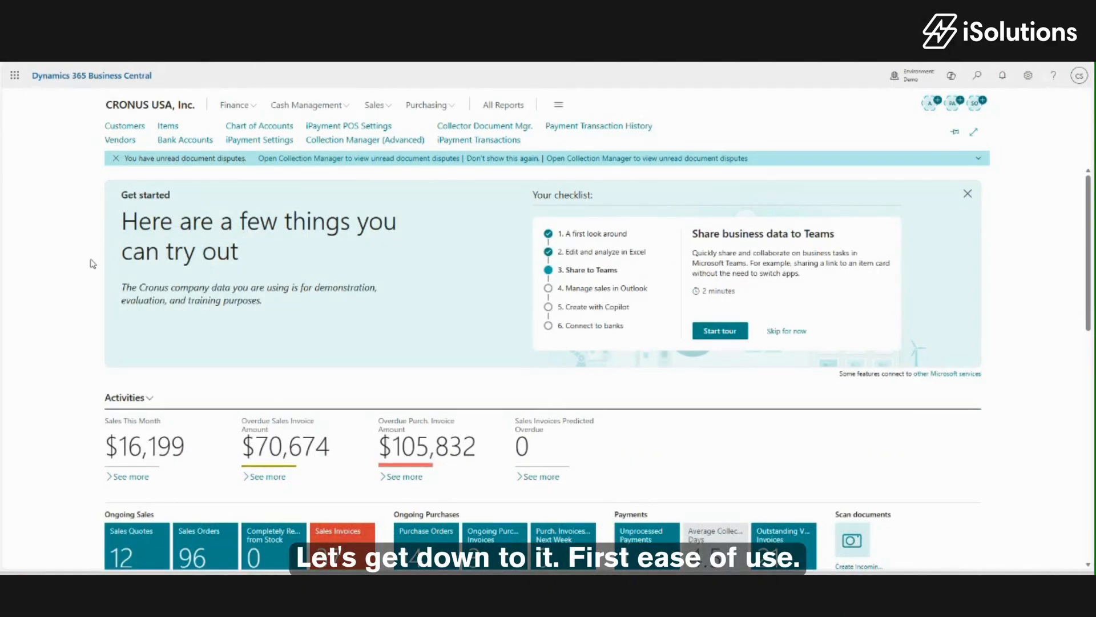
Open customer C00010 Cory's Creative Concepts from the customer list and show its iPayments actions.
click(130, 126)
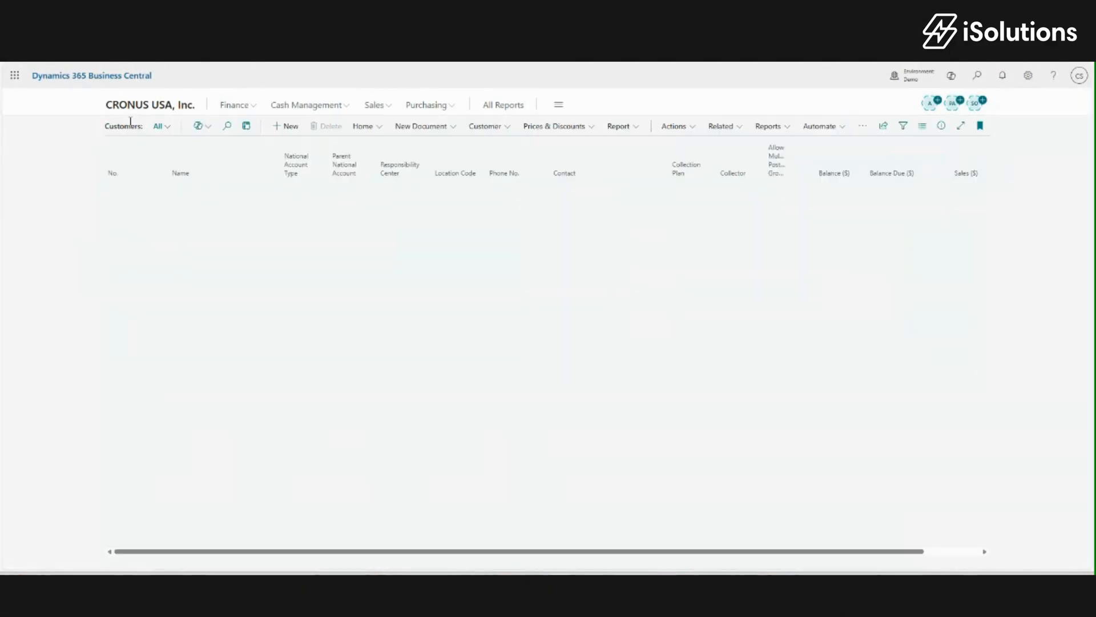
click(122, 282)
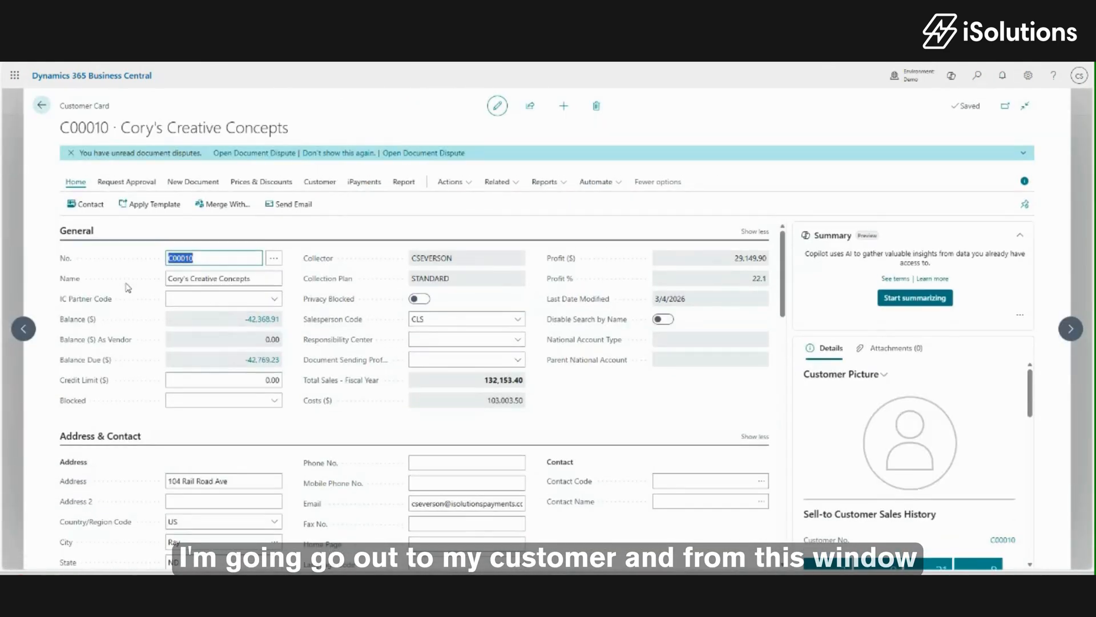
click(365, 183)
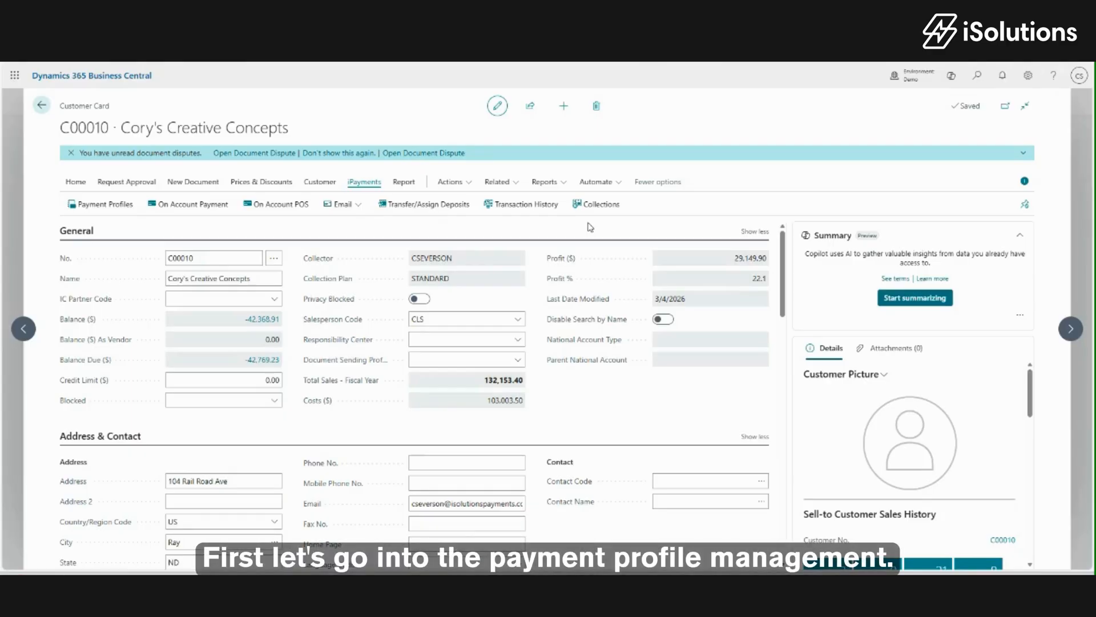
Open Cory's Creative Concepts' payment profiles and start a New Card entry.
click(102, 204)
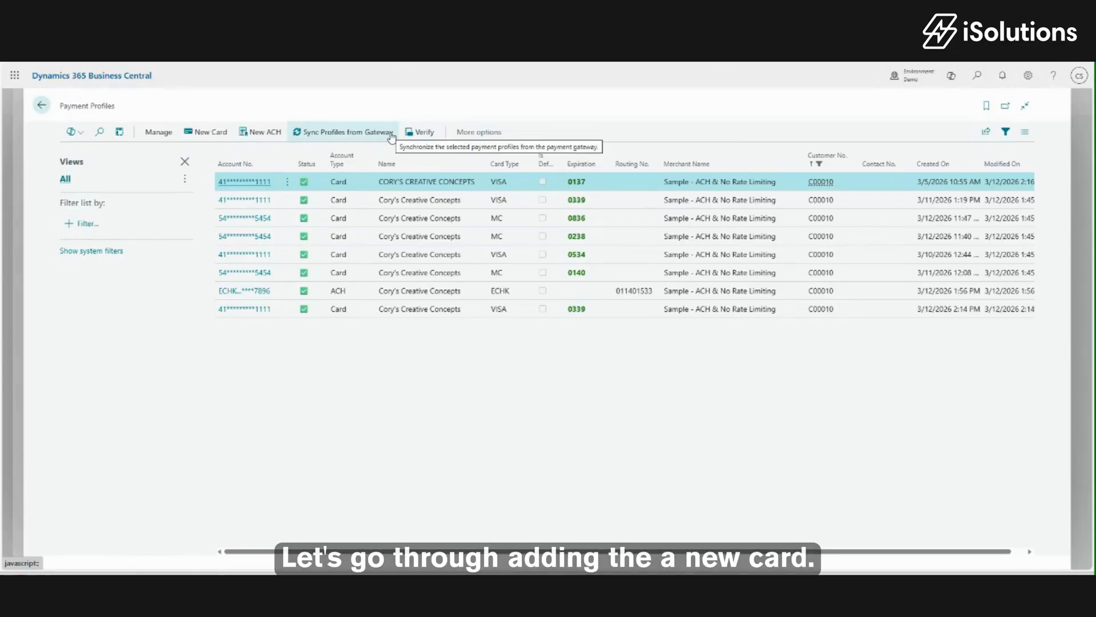
click(216, 132)
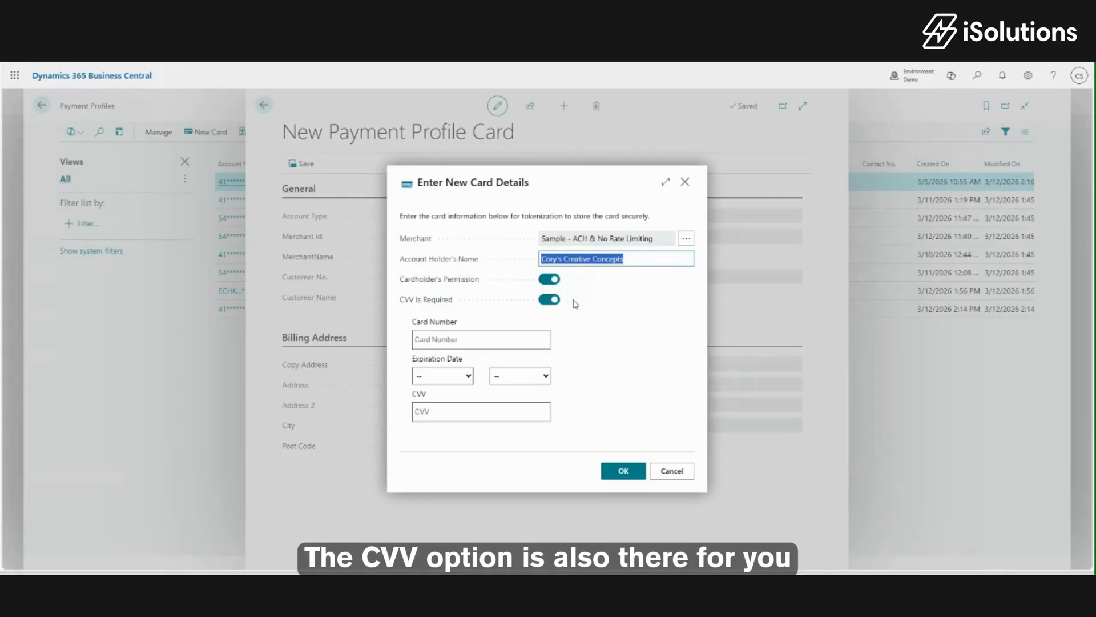
Enter the VISA card number, expiration 03/2037 and the card's CVV, then confirm.
click(480, 340)
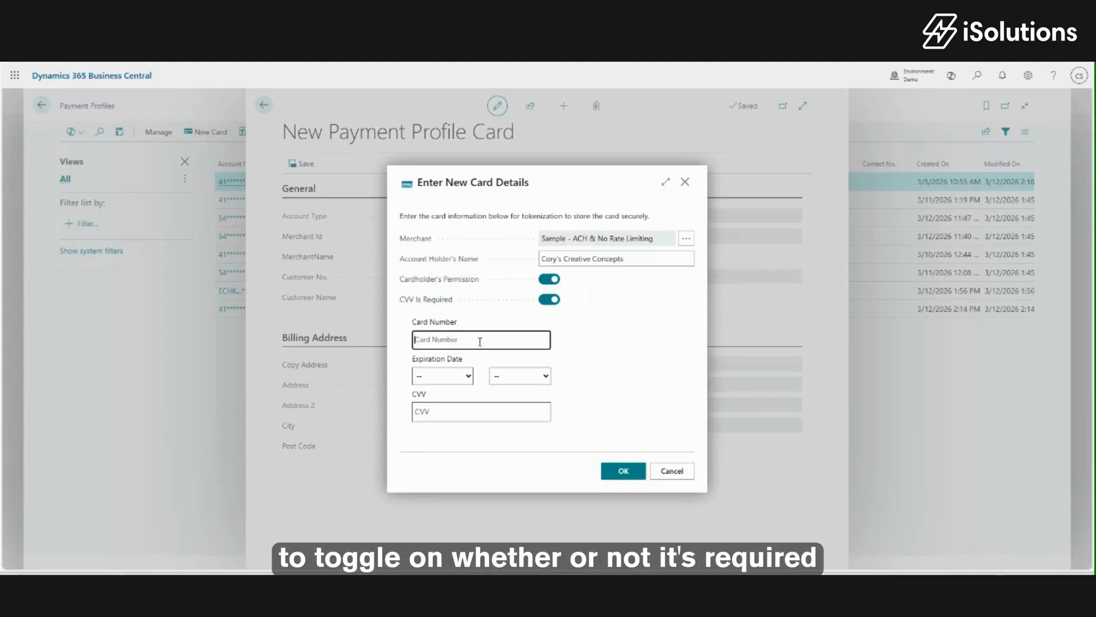
text(4)
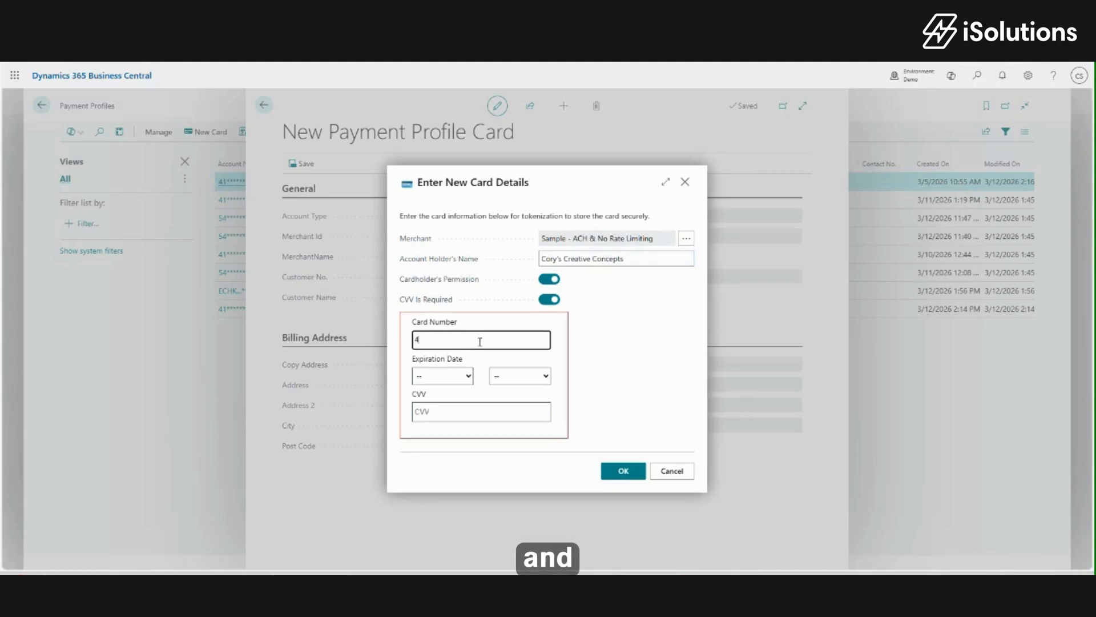
text(111 1111 1111 1111)
key(Tab)
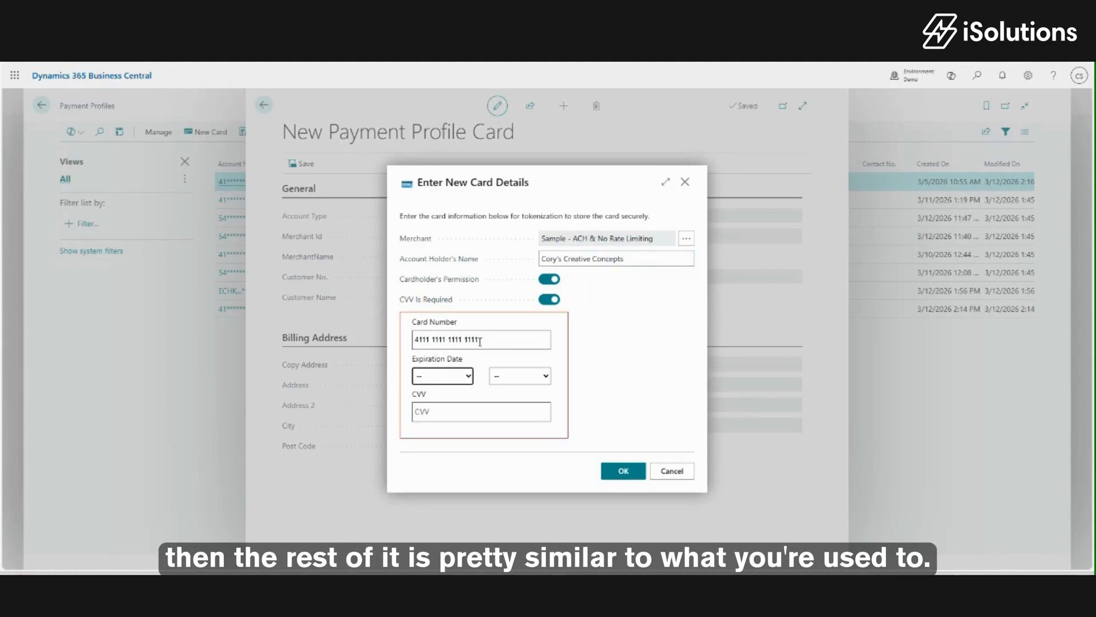
click(471, 377)
click(451, 435)
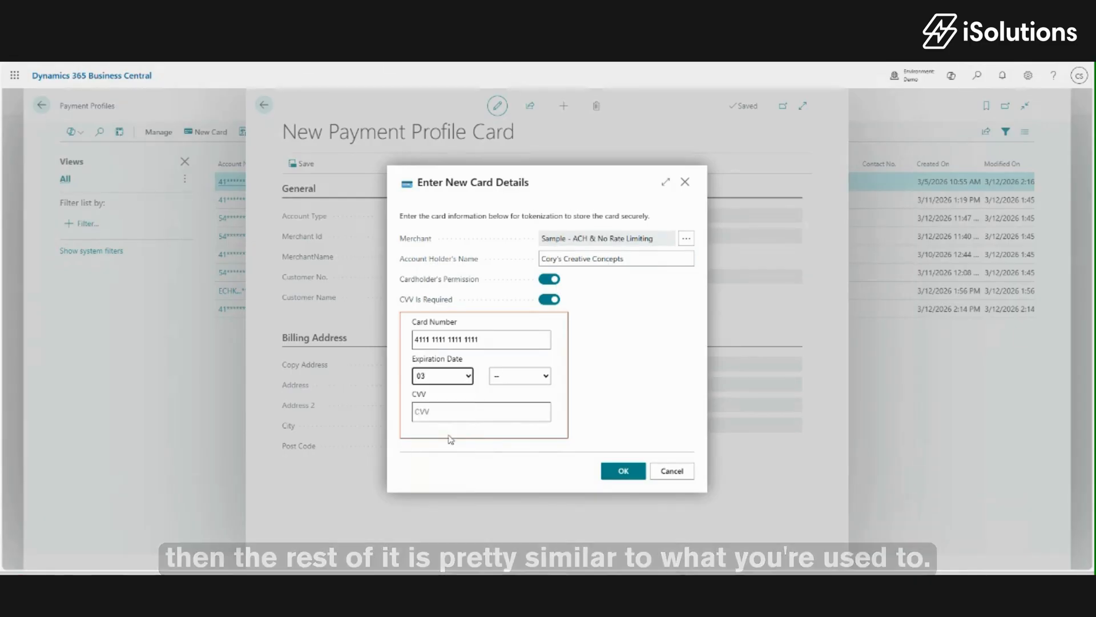
click(545, 378)
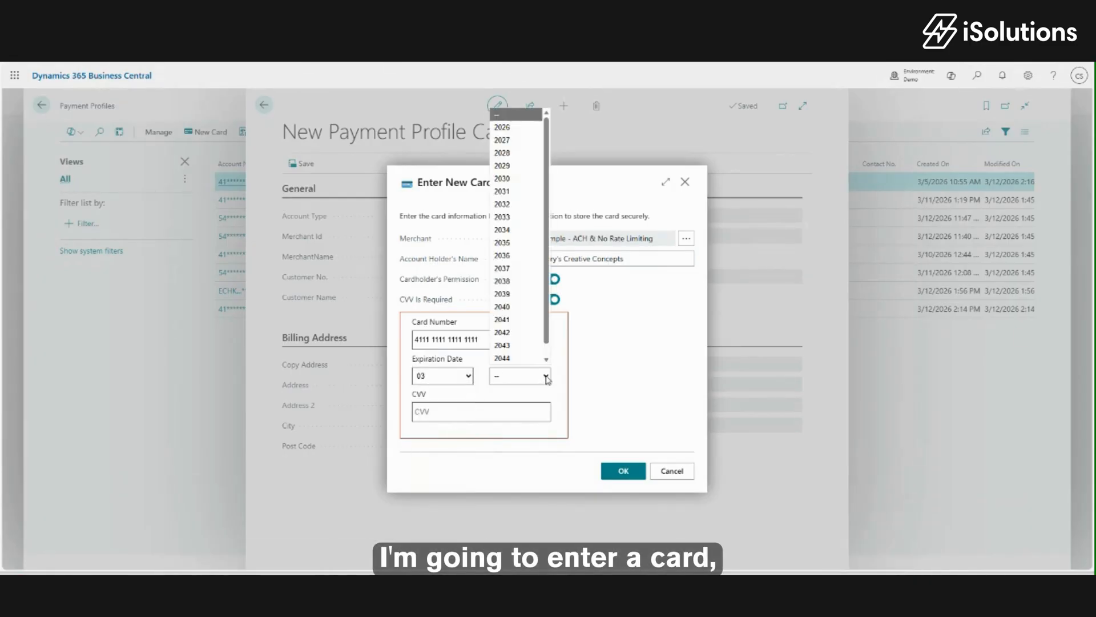
click(514, 268)
click(448, 413)
text(123)
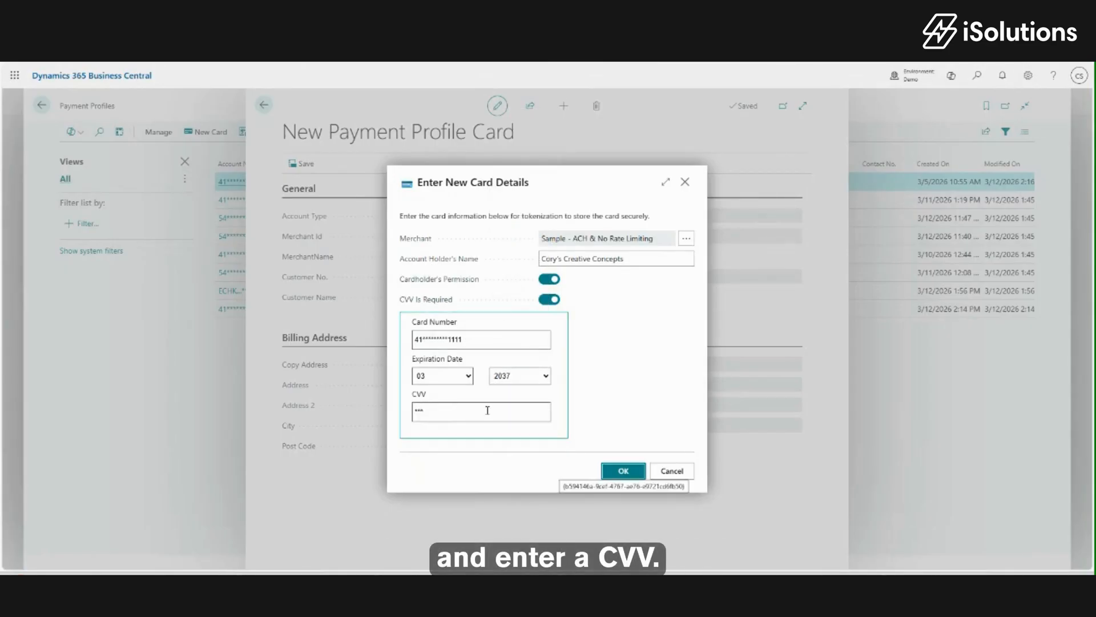
click(623, 471)
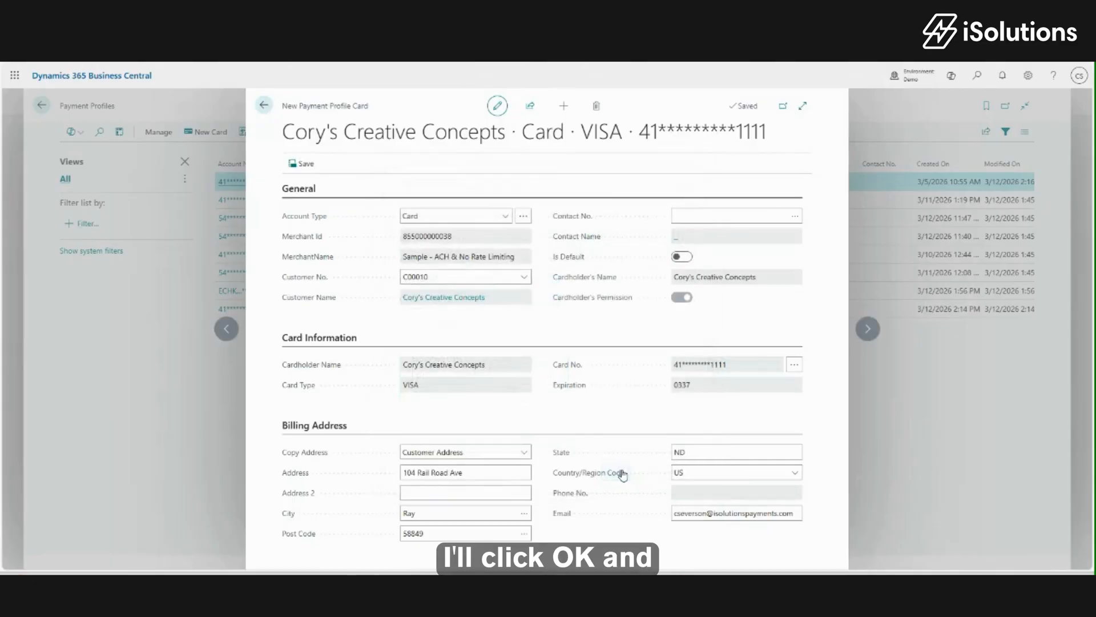
Save the new VISA payment profile and review its summary showing 'Profile Saved'.
click(307, 165)
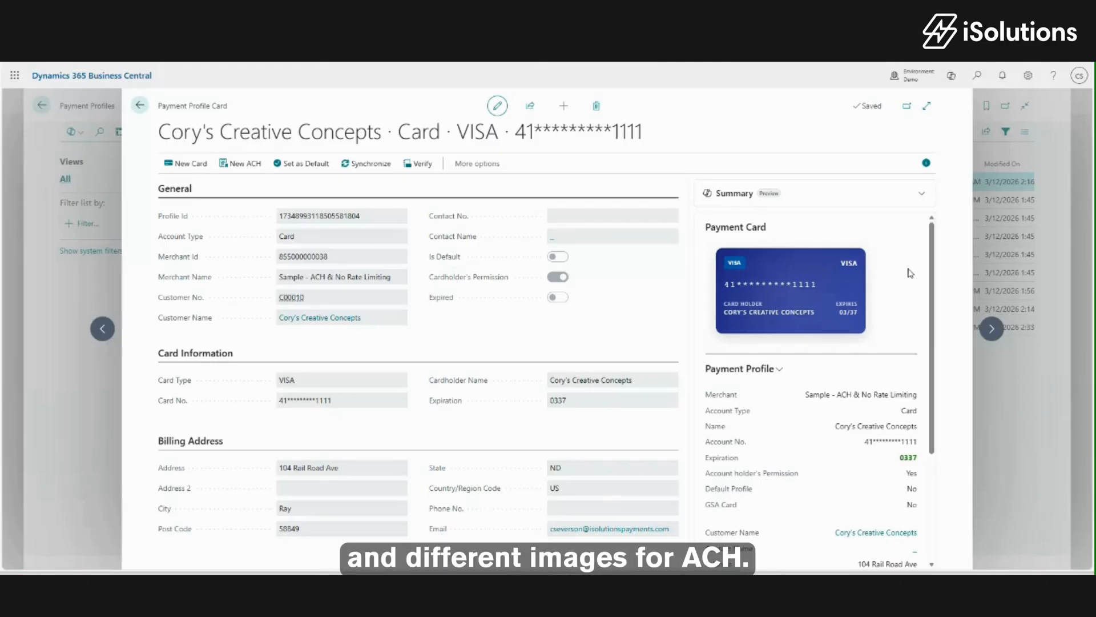
drag(931, 271, 932, 273)
drag(931, 288, 928, 394)
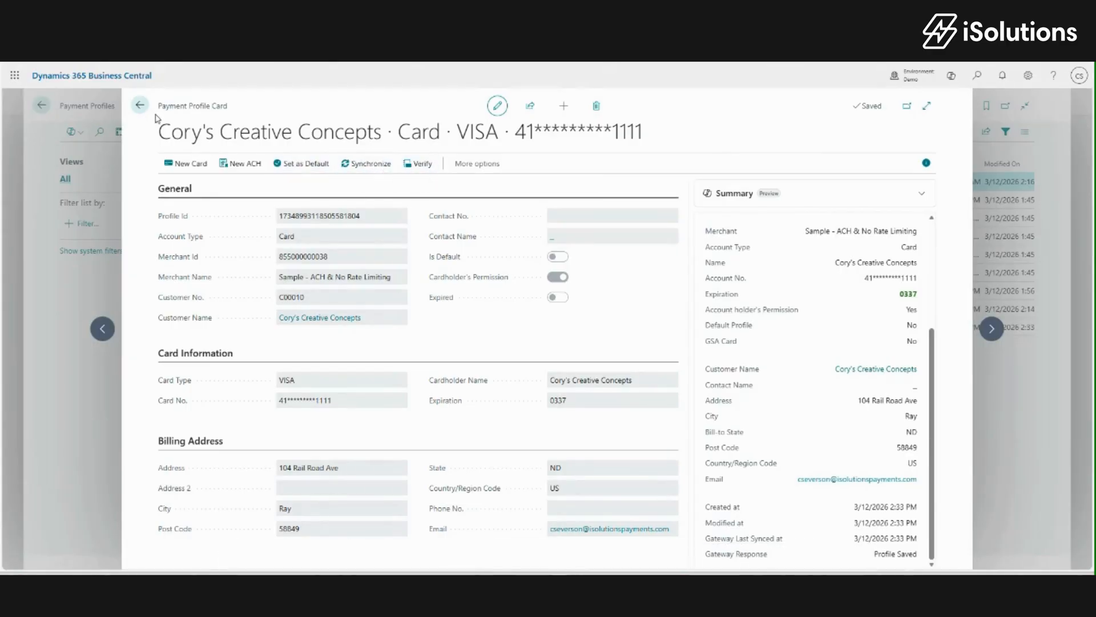
click(141, 106)
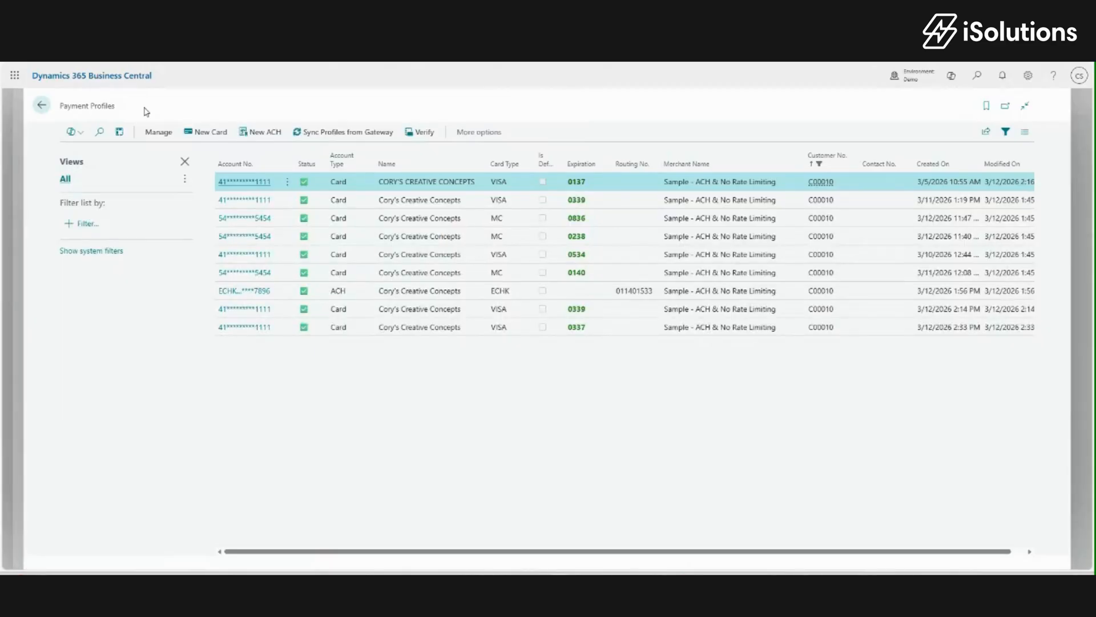
click(48, 109)
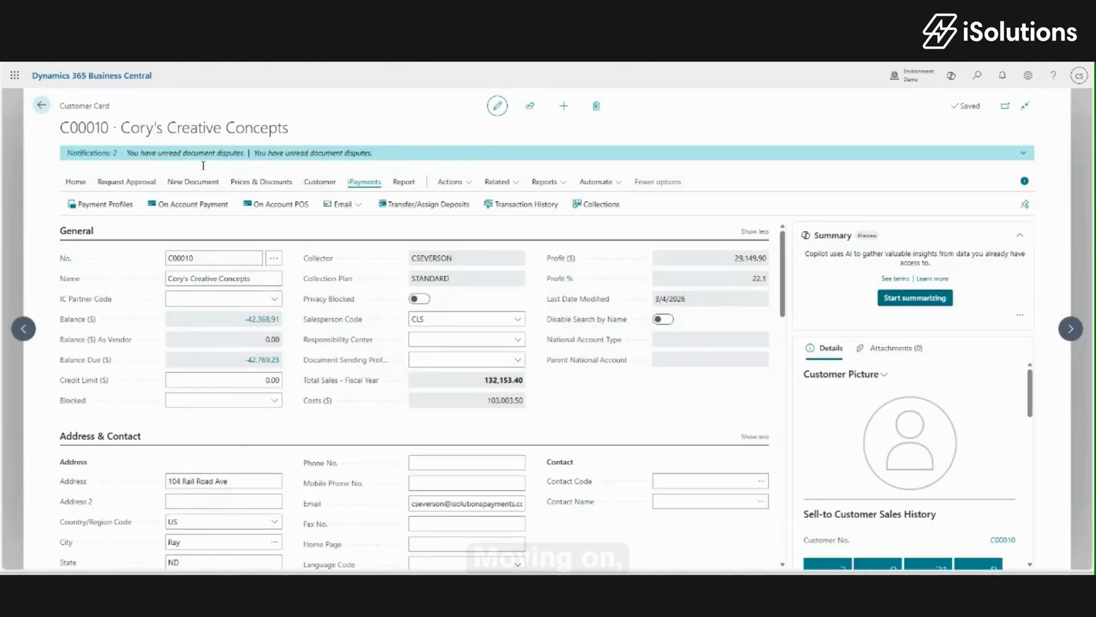
click(190, 210)
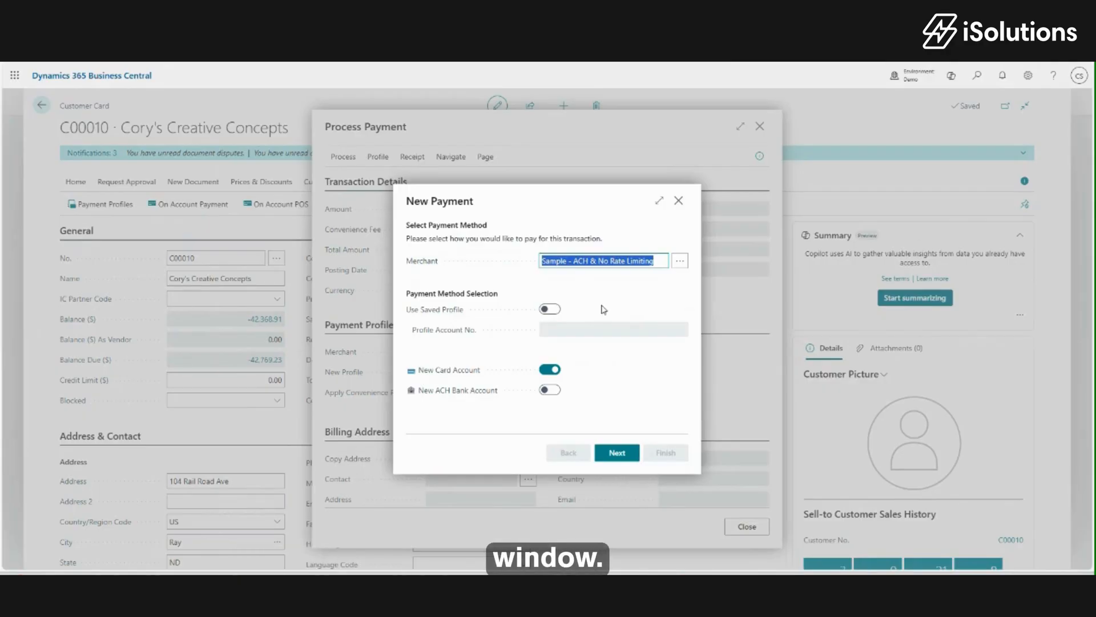
click(550, 310)
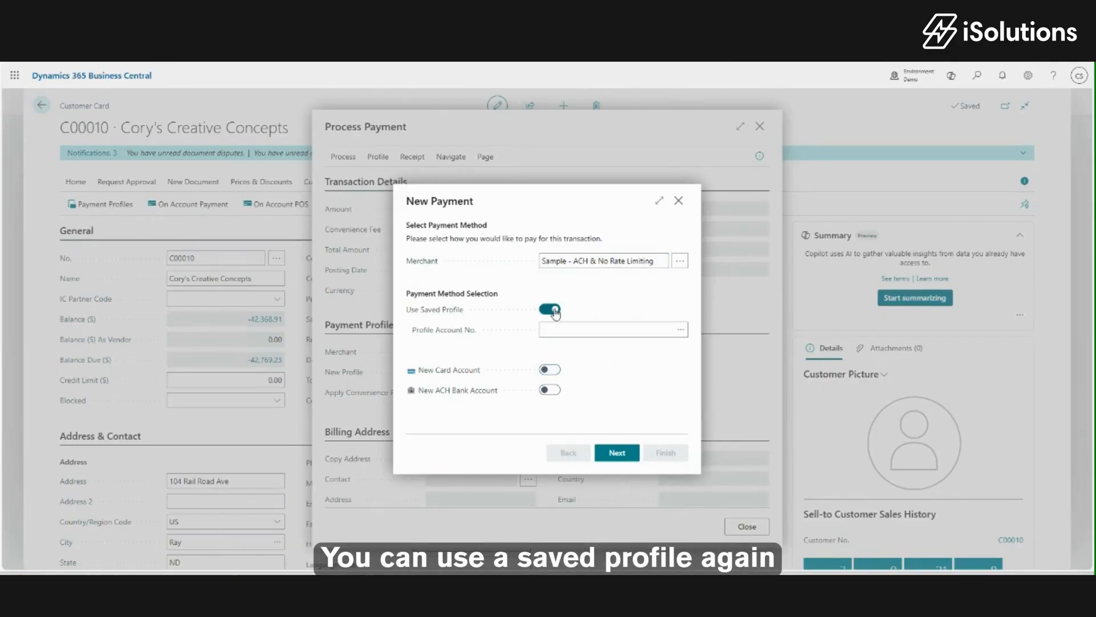
click(681, 329)
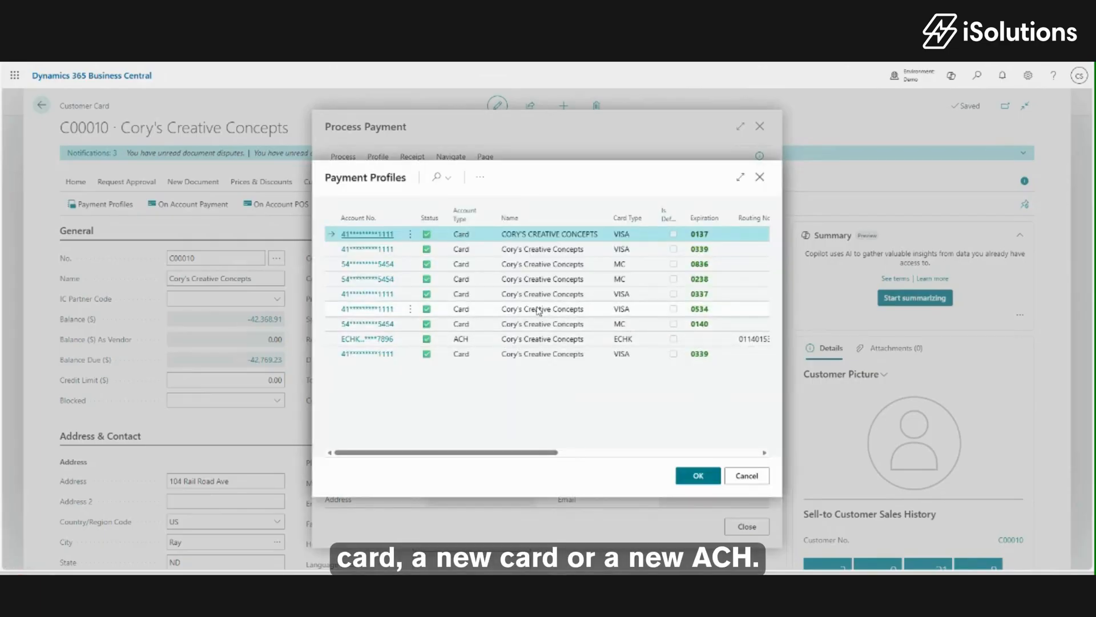
click(562, 309)
click(692, 476)
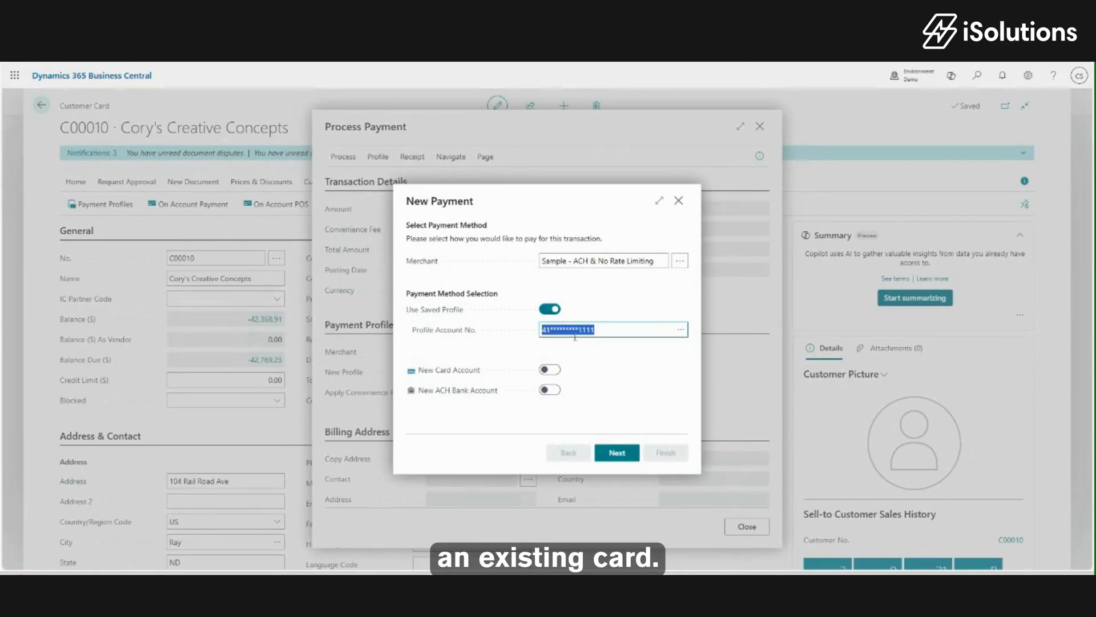
click(617, 453)
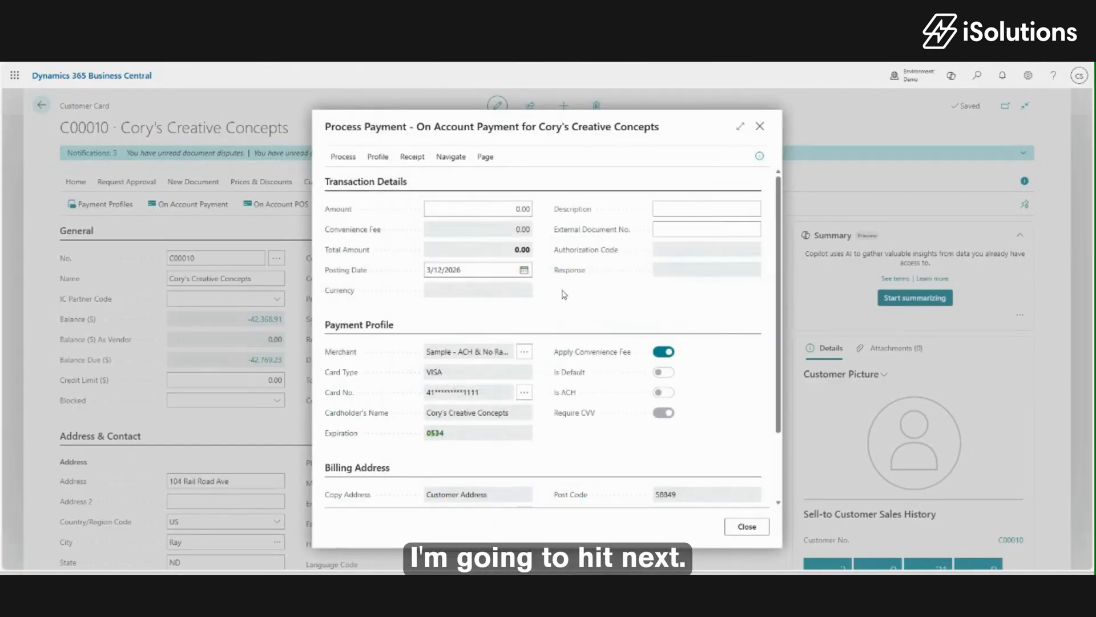
Enter a 5,000 payment amount after a capture attempt flags the missing amount.
click(343, 157)
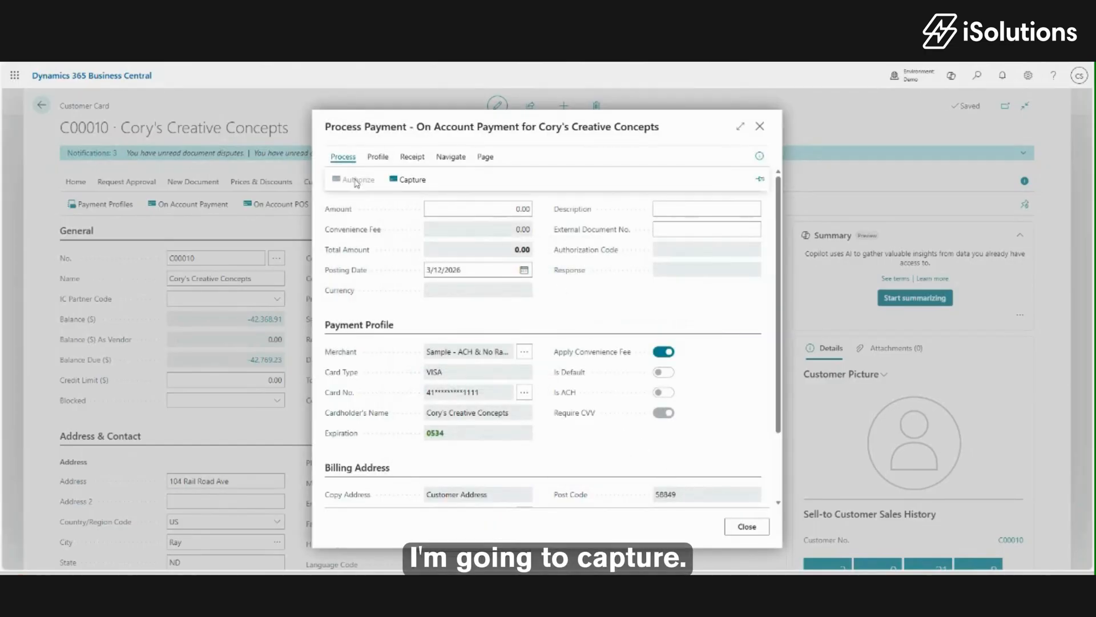
click(408, 179)
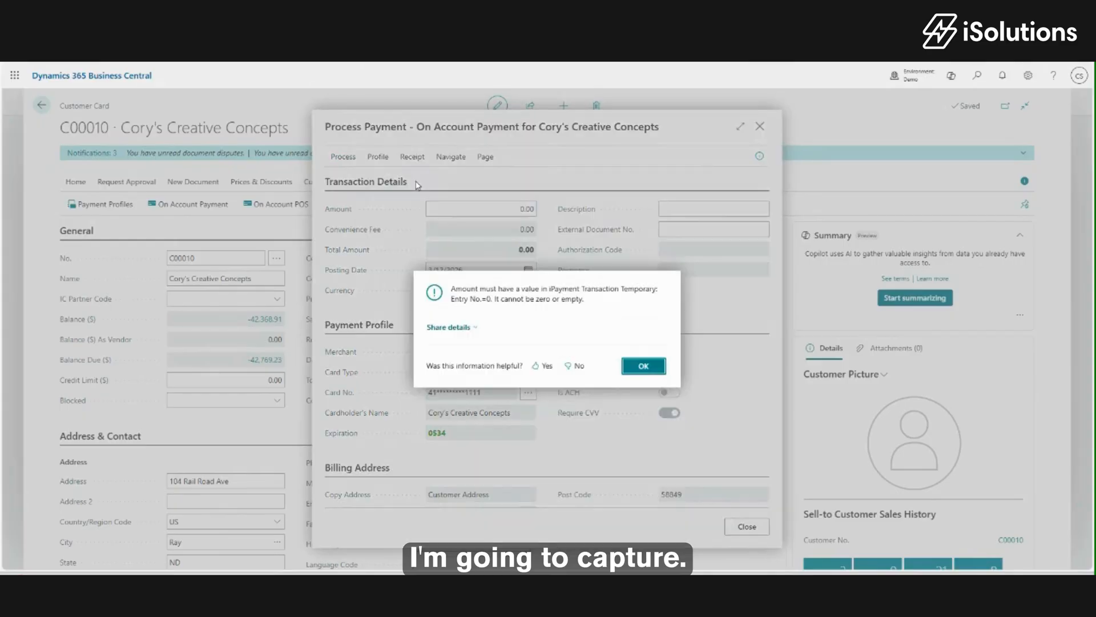
click(641, 365)
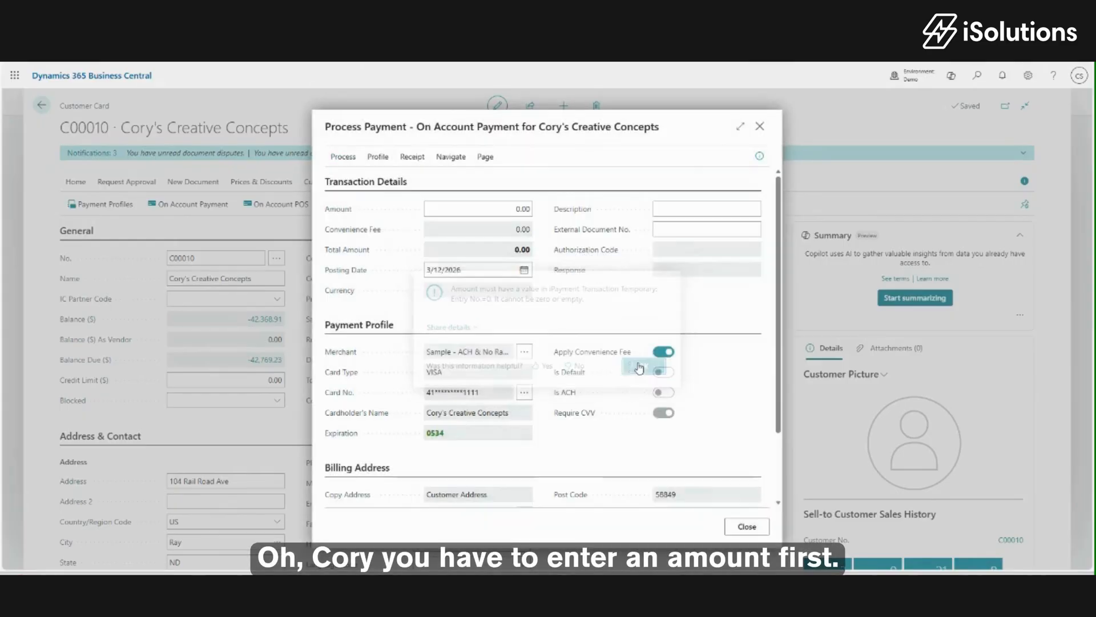
text(5)
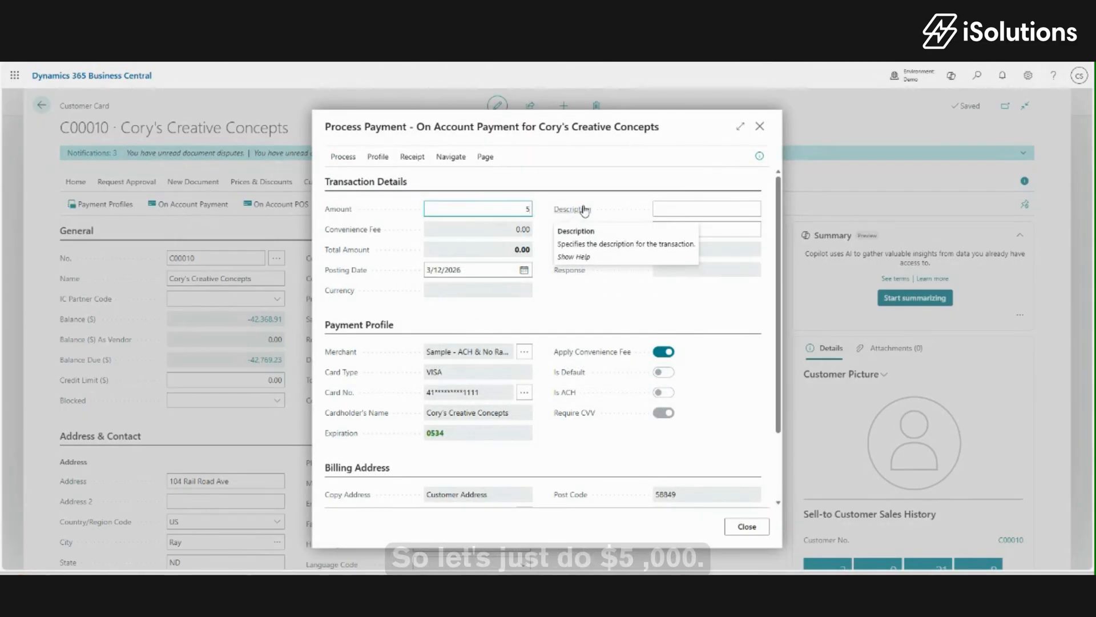
text(,000)
key(Tab)
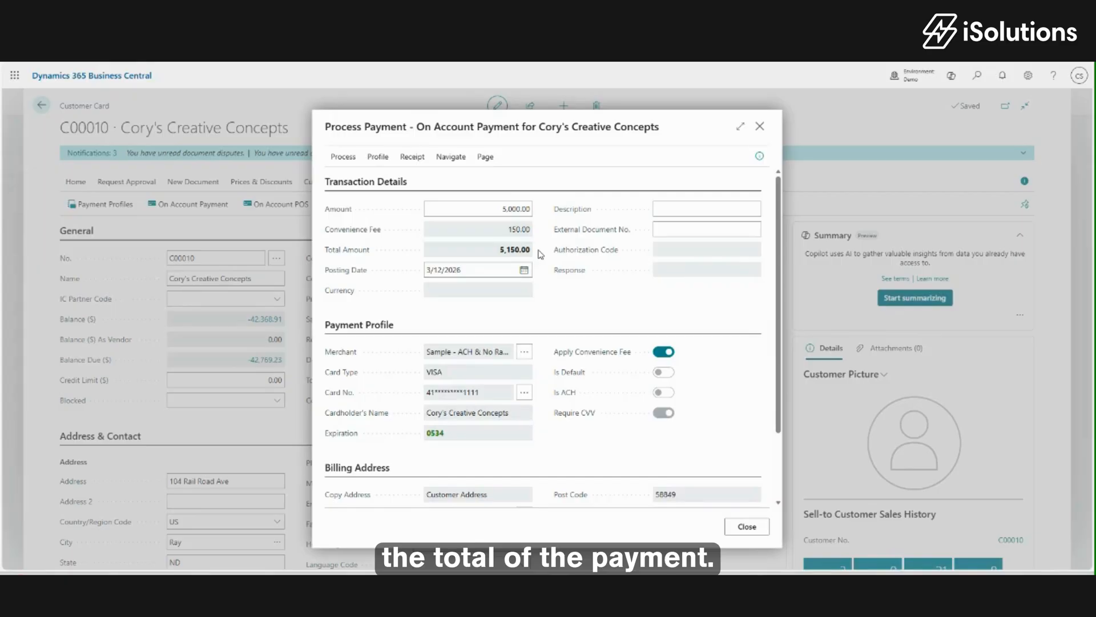
Capture the 5,150.00 card payment and acknowledge the confirmation.
click(343, 156)
click(398, 181)
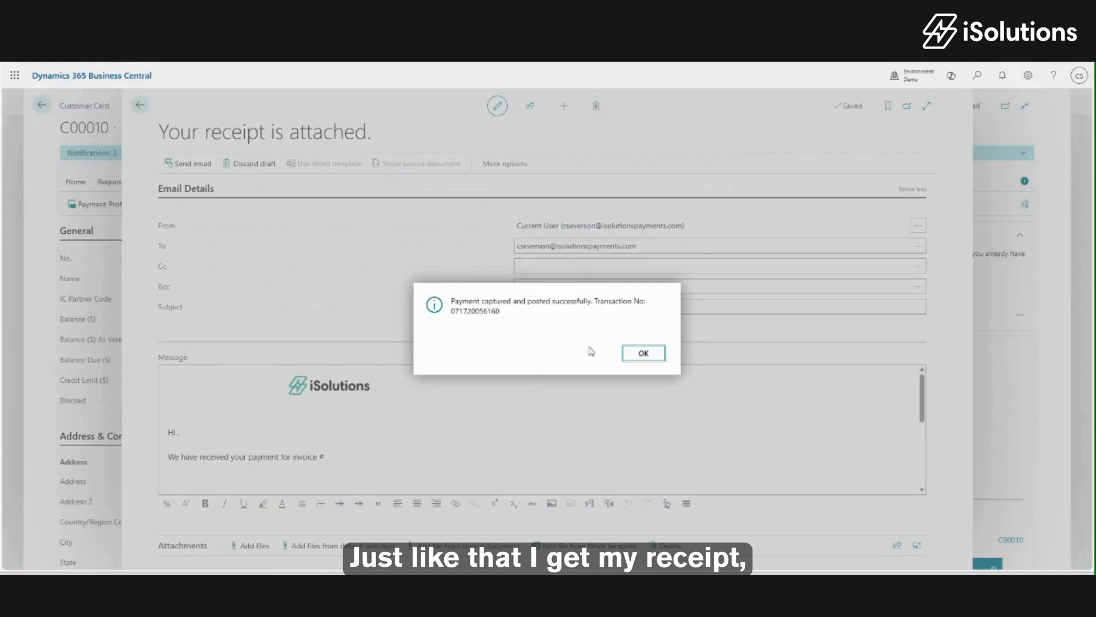
click(642, 353)
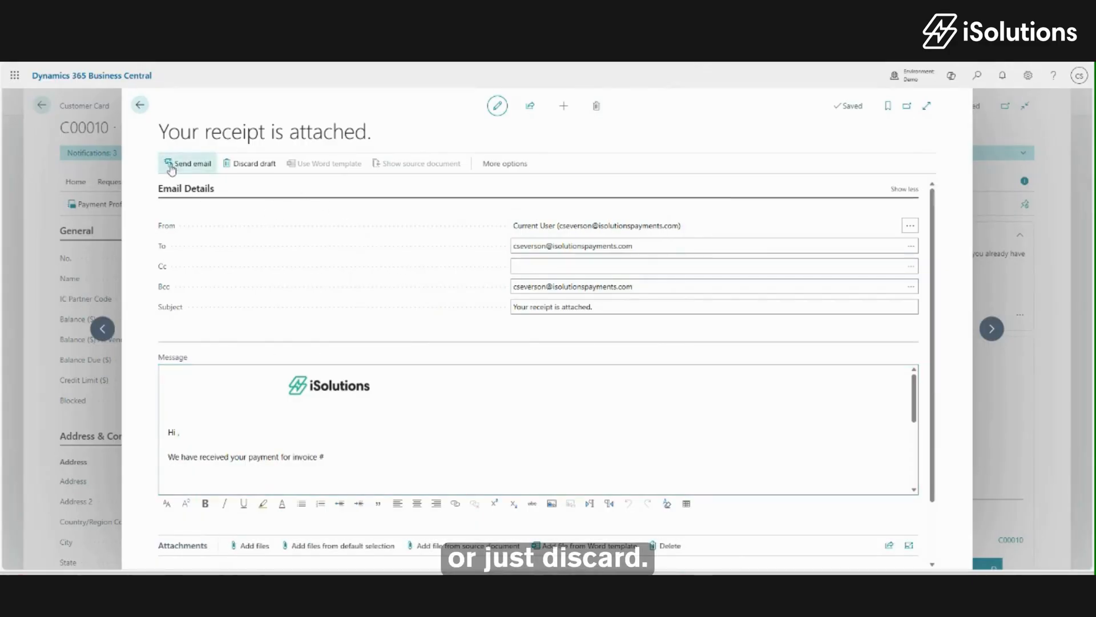
Discard the unsent receipt email and close the payment processing window.
click(142, 106)
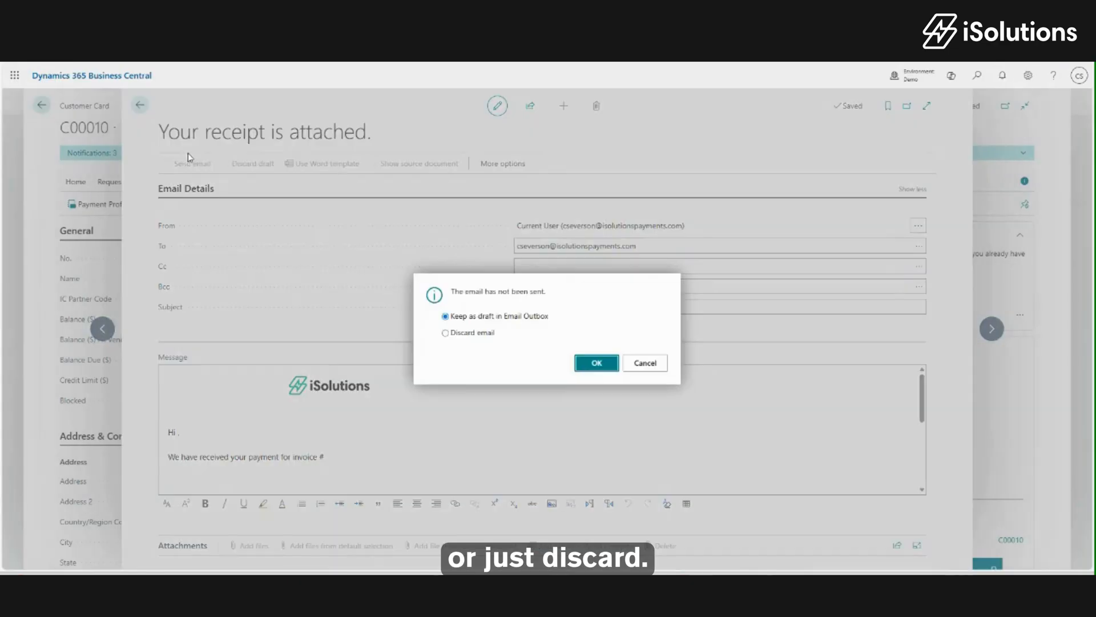
click(478, 335)
click(585, 369)
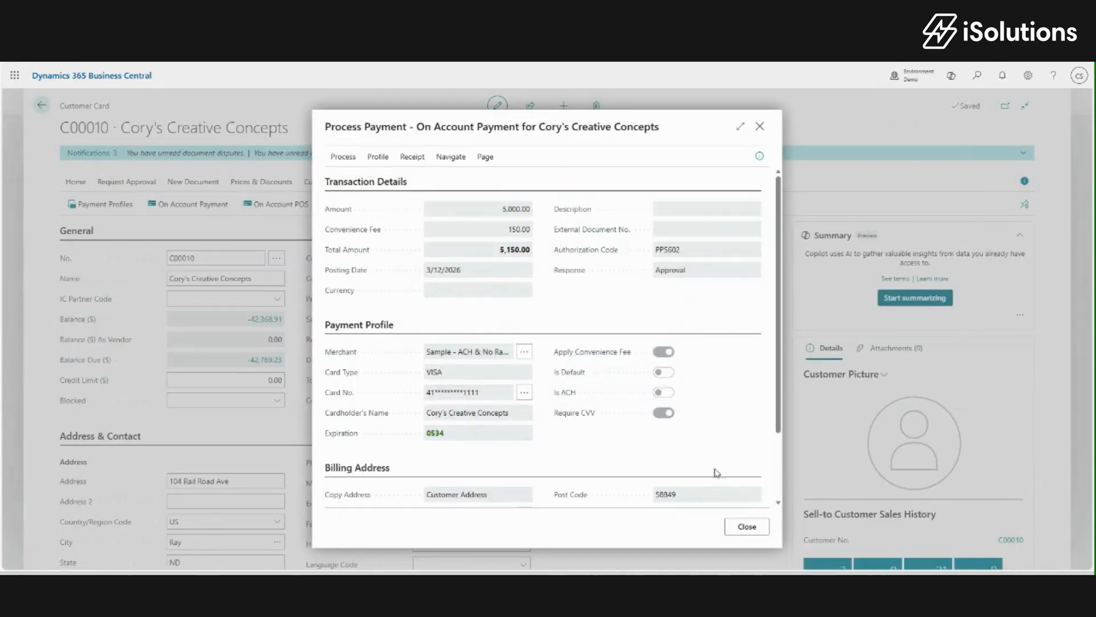
click(747, 525)
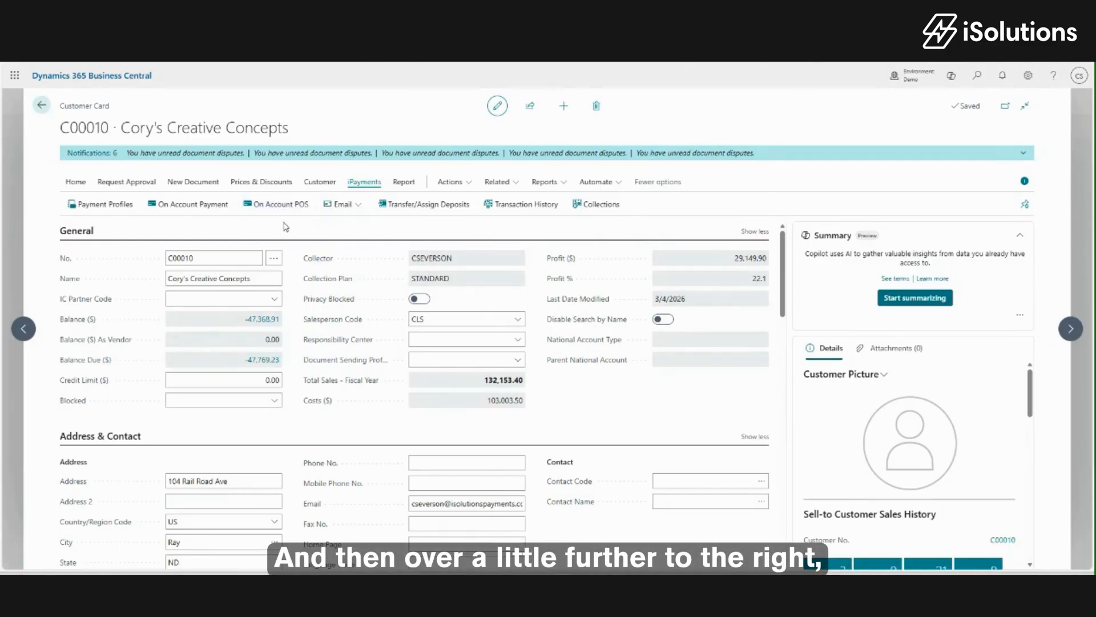
click(360, 207)
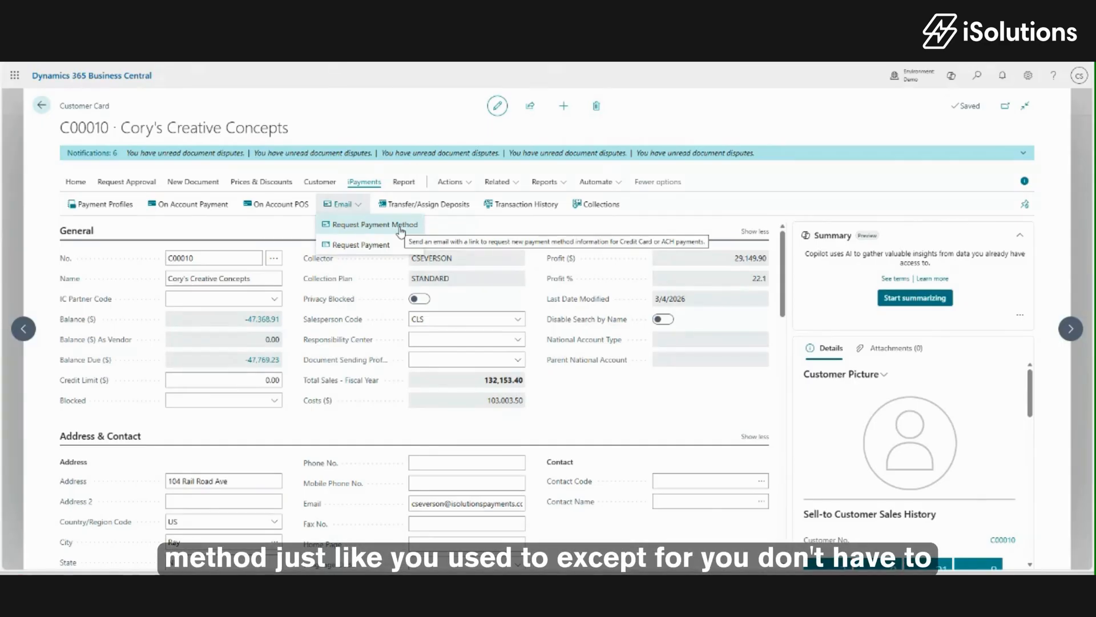
click(441, 235)
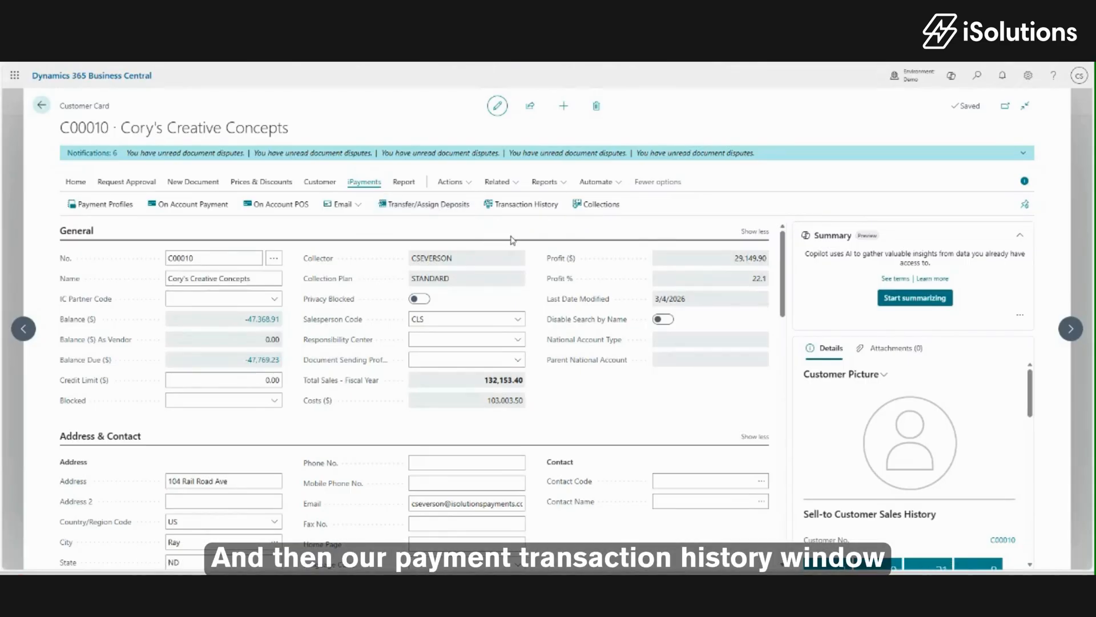
Open the customer's payment transaction history and scroll through the entries.
click(523, 205)
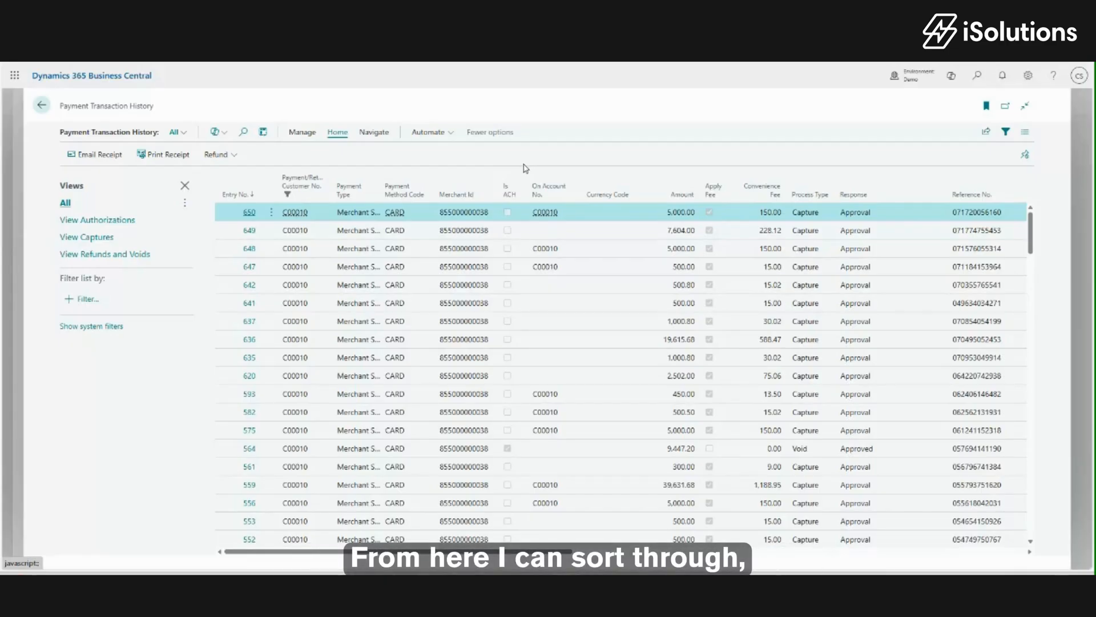
scroll(426, 242, down, 3)
scroll(426, 242, up, 3)
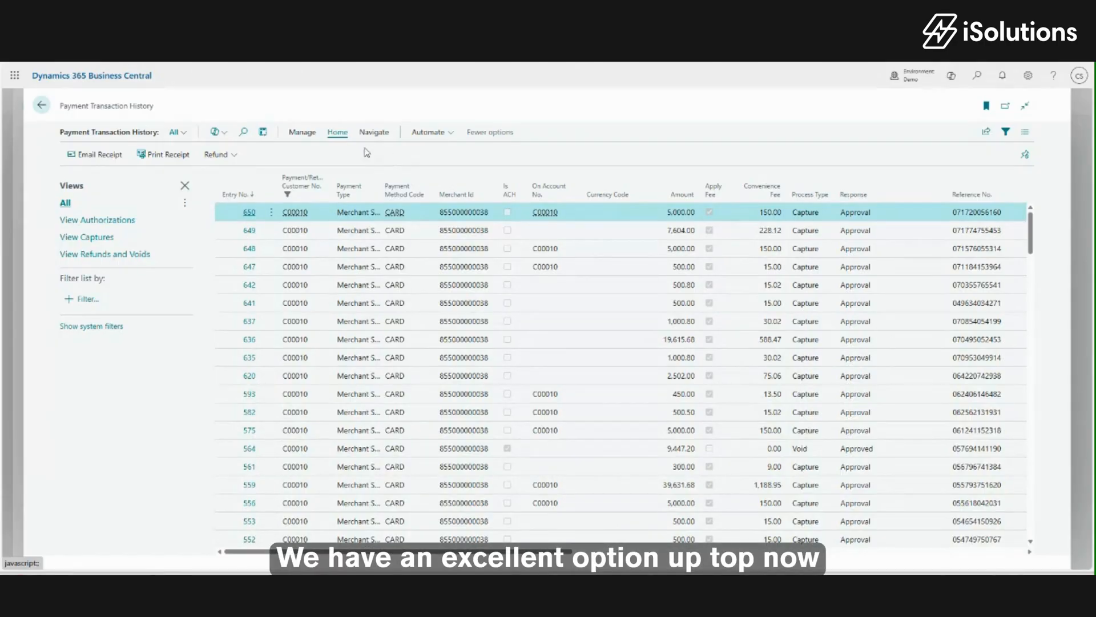
Filter the history by Authorizations, Captures, then Refunds and Voids, return to All, and check refund options.
click(178, 133)
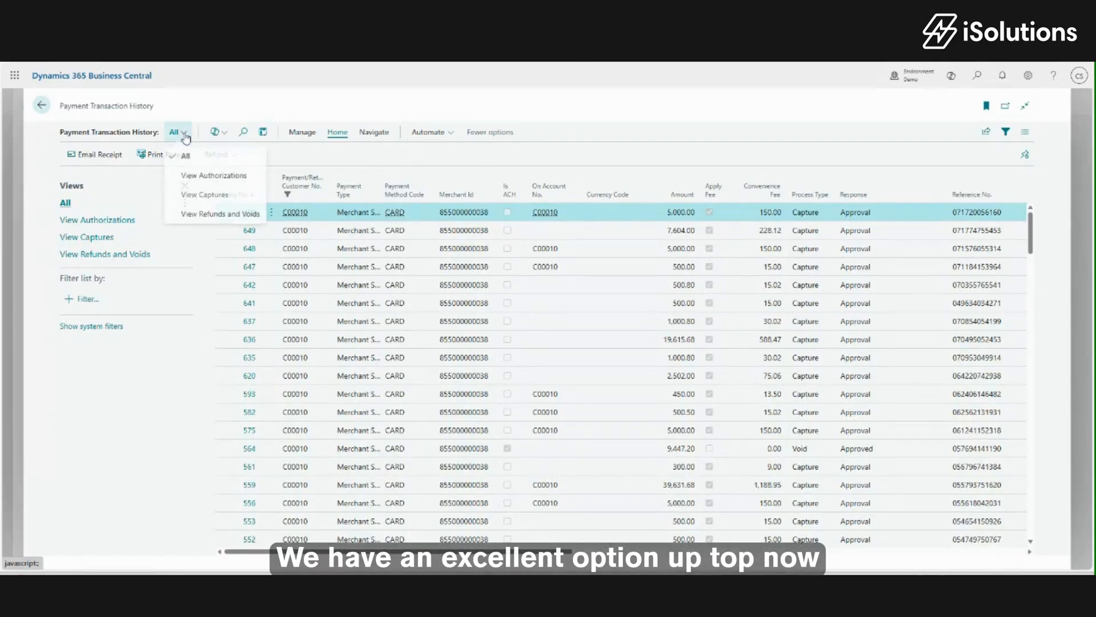
click(196, 181)
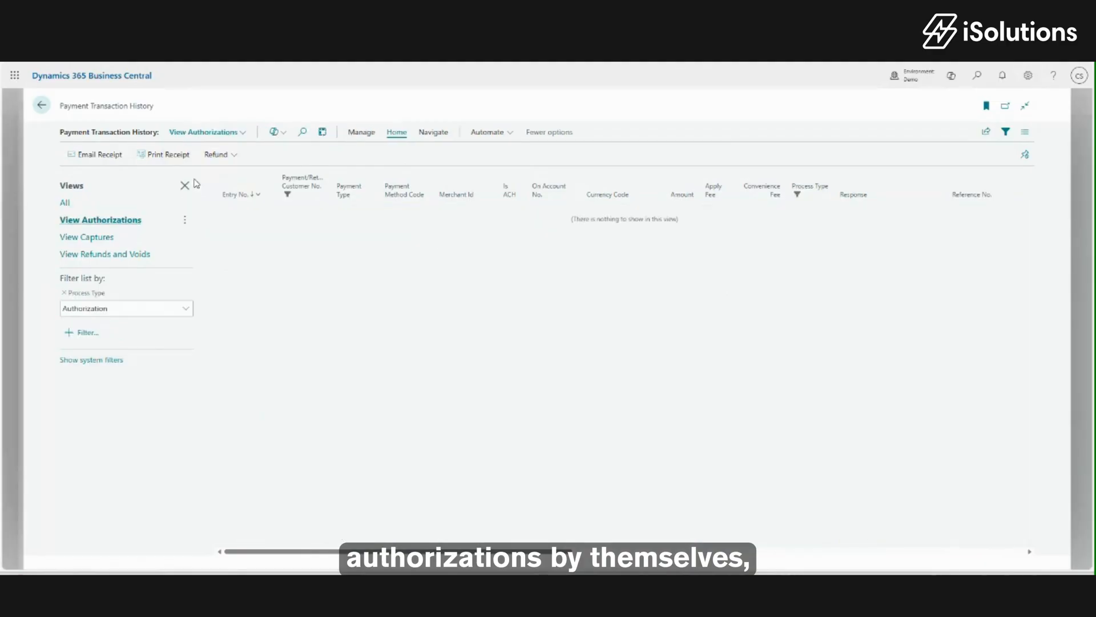
click(242, 136)
click(224, 196)
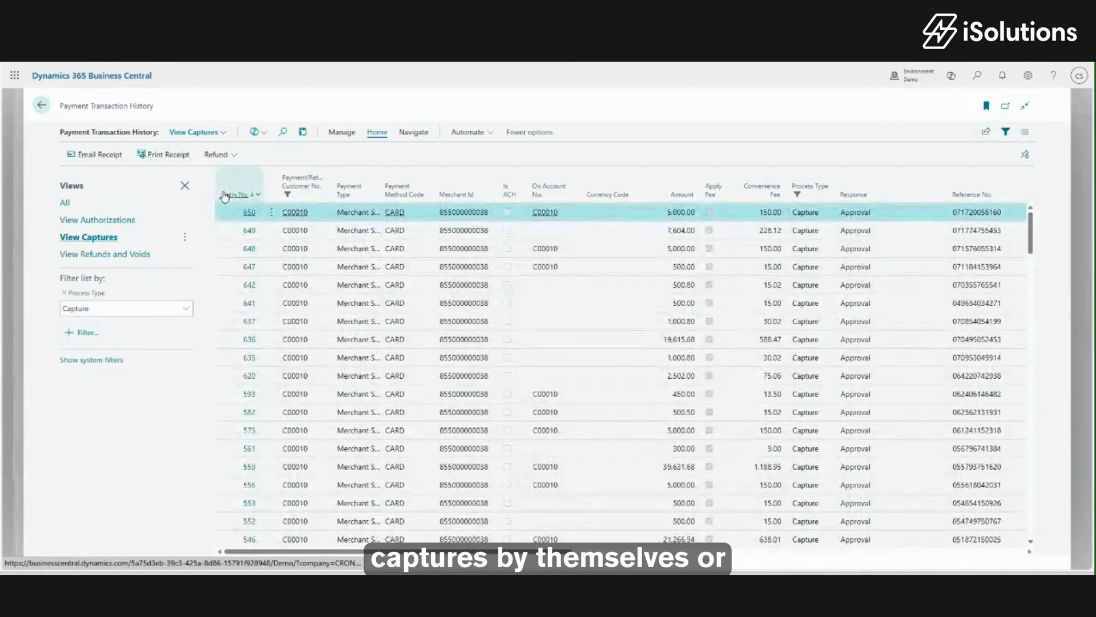
click(226, 133)
click(220, 216)
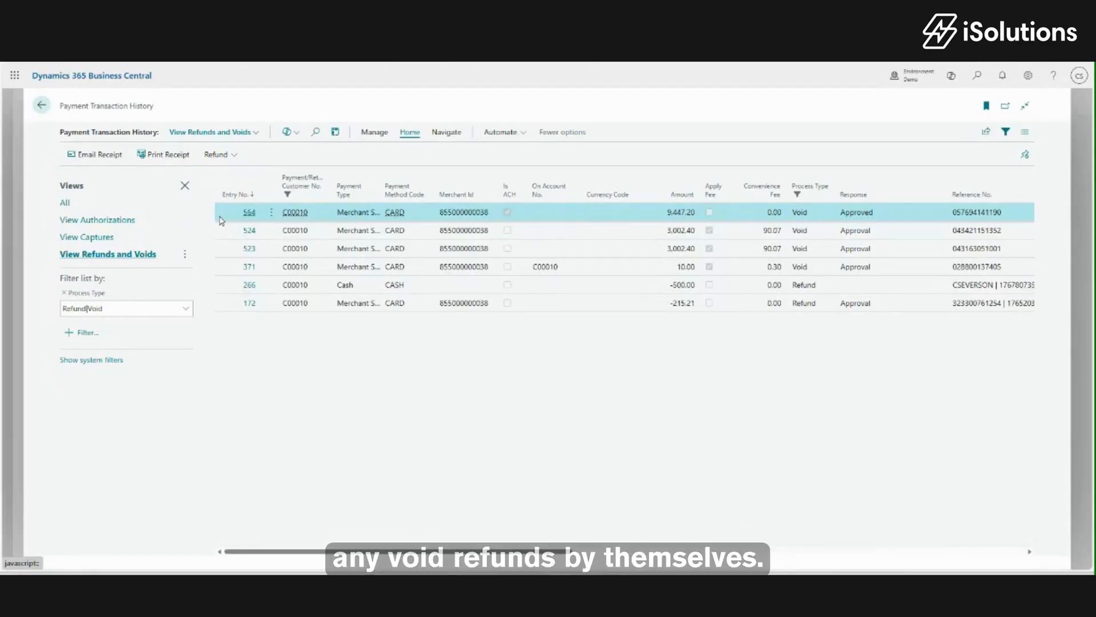
click(230, 144)
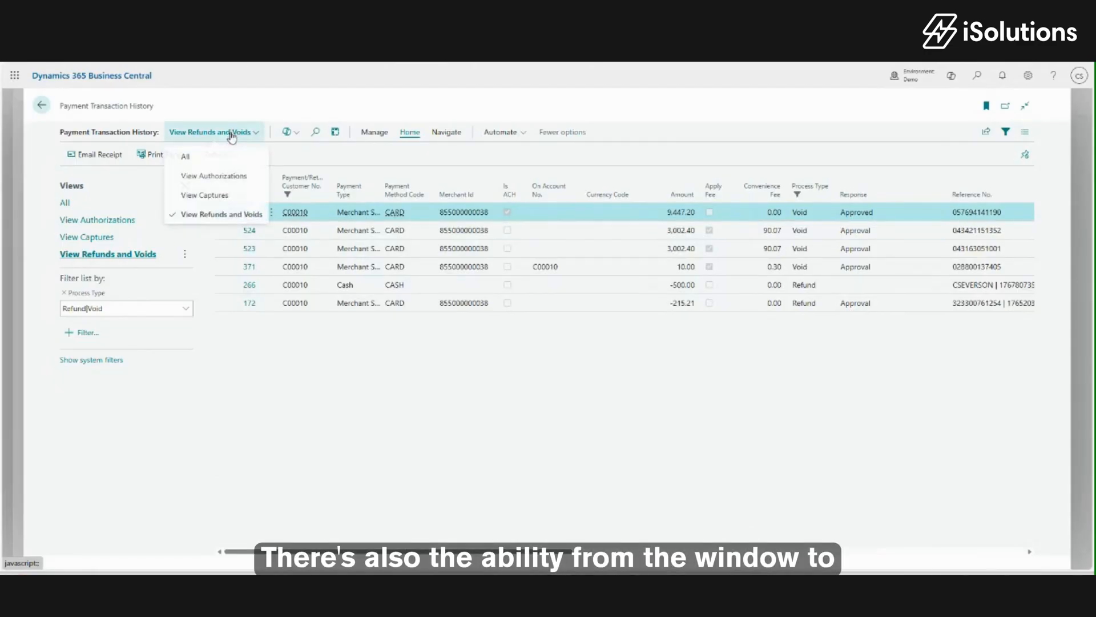
click(227, 154)
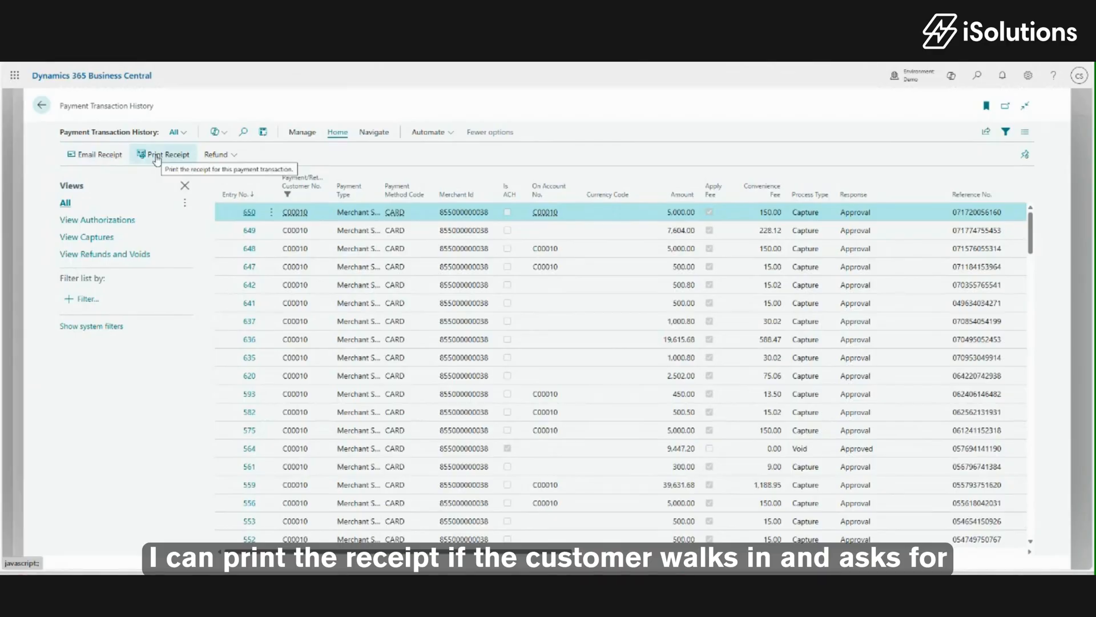
click(237, 157)
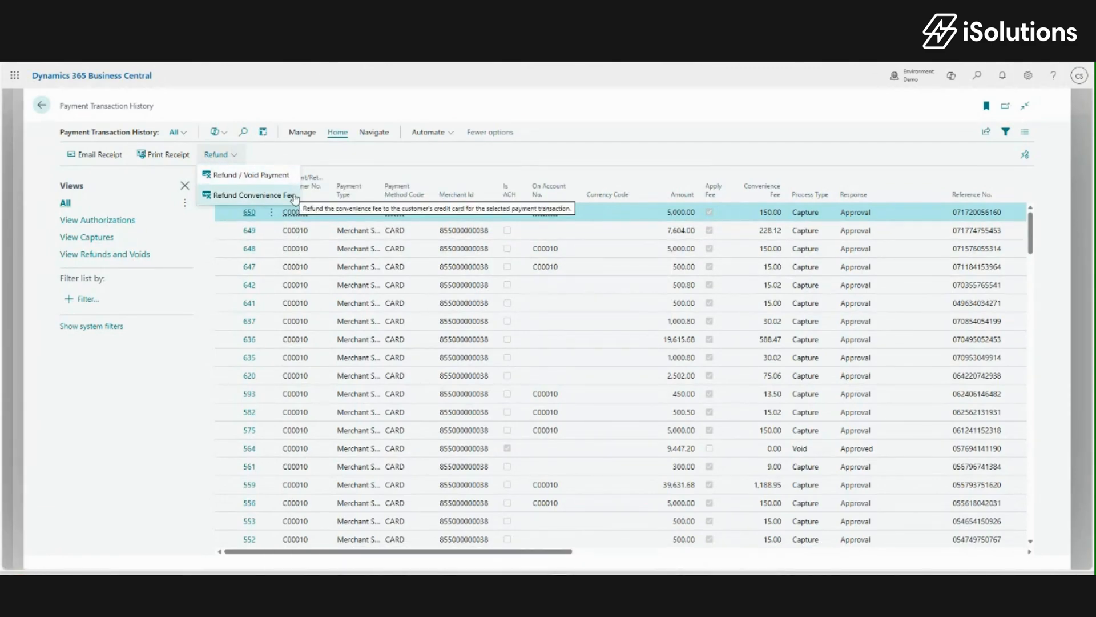
click(362, 158)
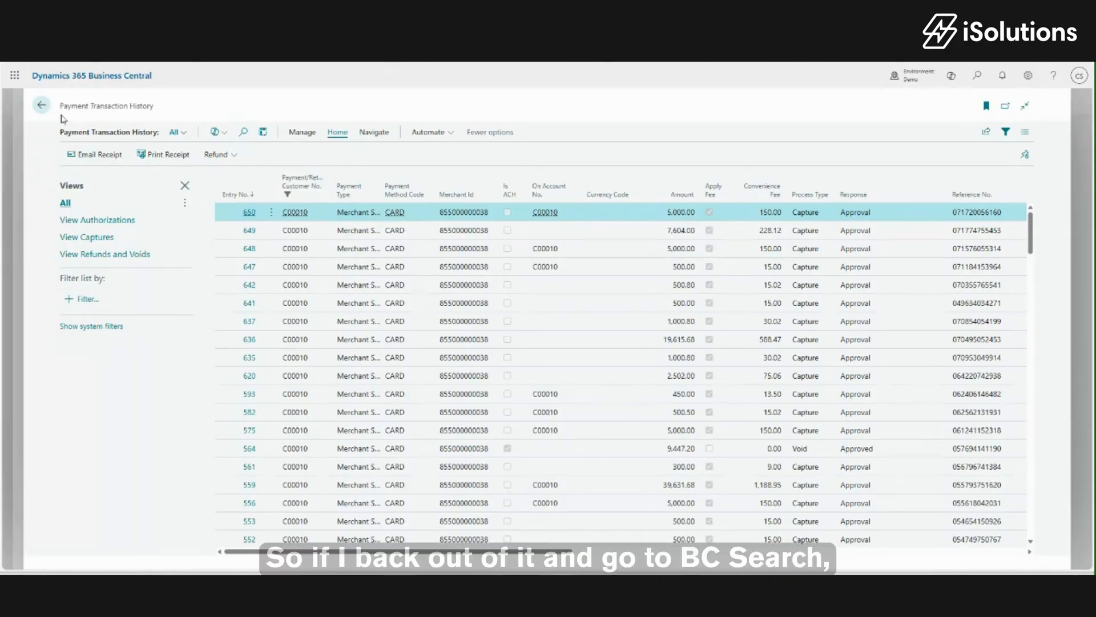
From the customer card, search 'payment transa' in Tell me and open Payment Transaction History.
click(41, 105)
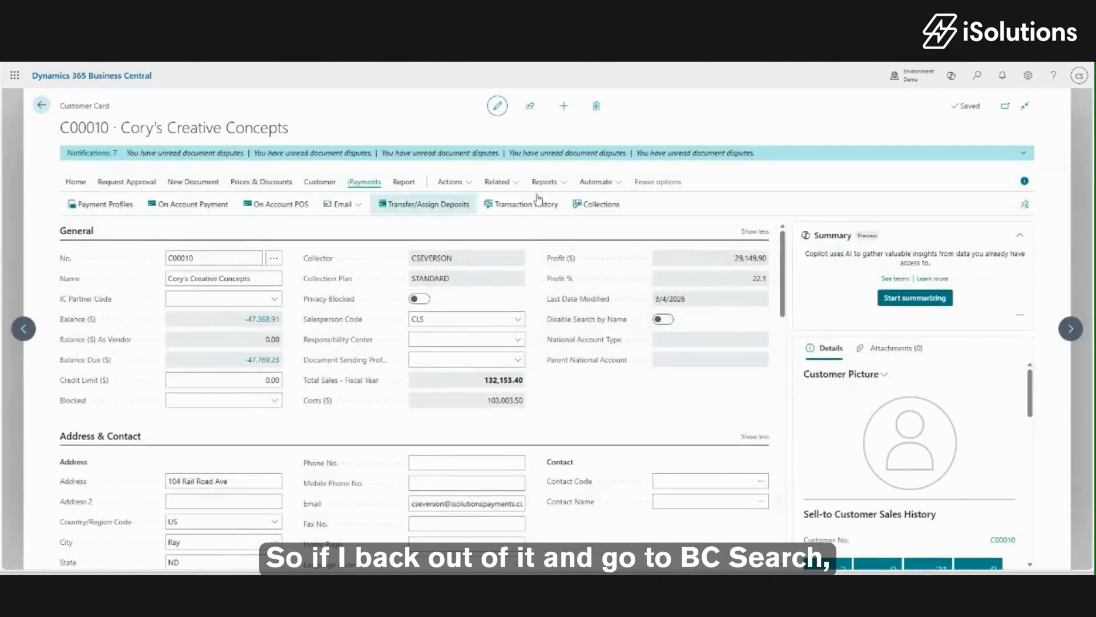
click(977, 76)
text(payment transa)
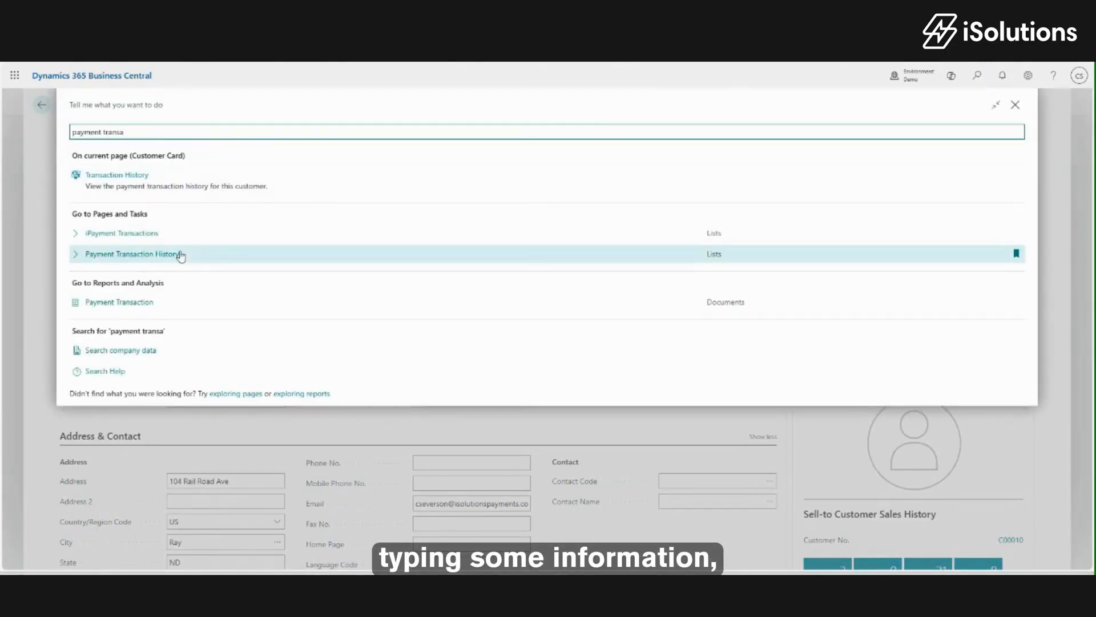
click(157, 255)
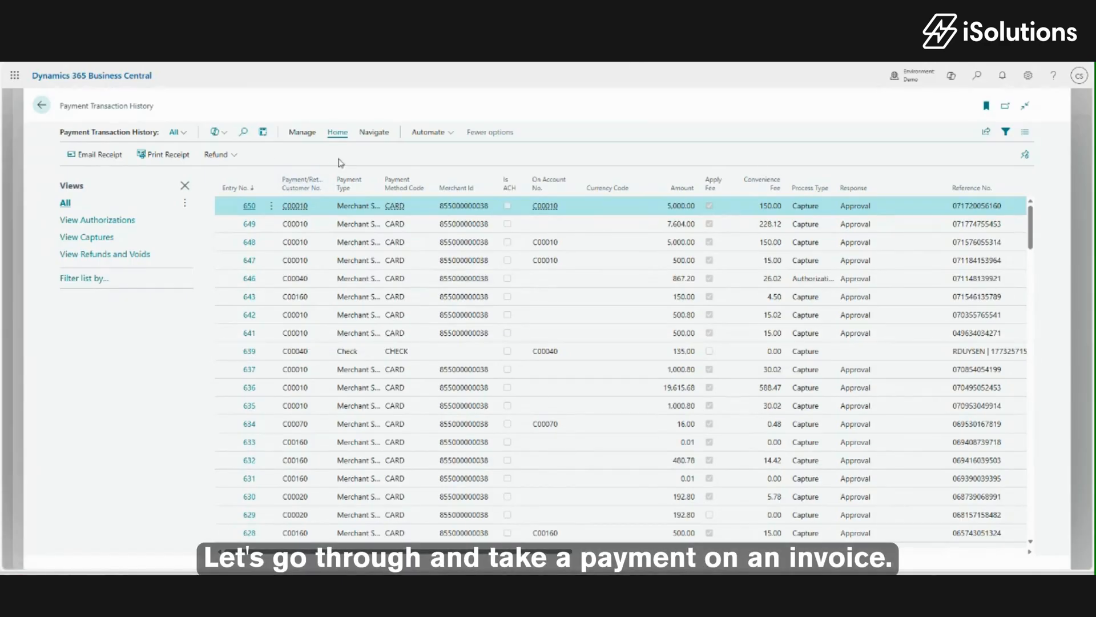
Create a new sales invoice for Cory's Creative Concepts with an ATHENS Desk line.
click(42, 105)
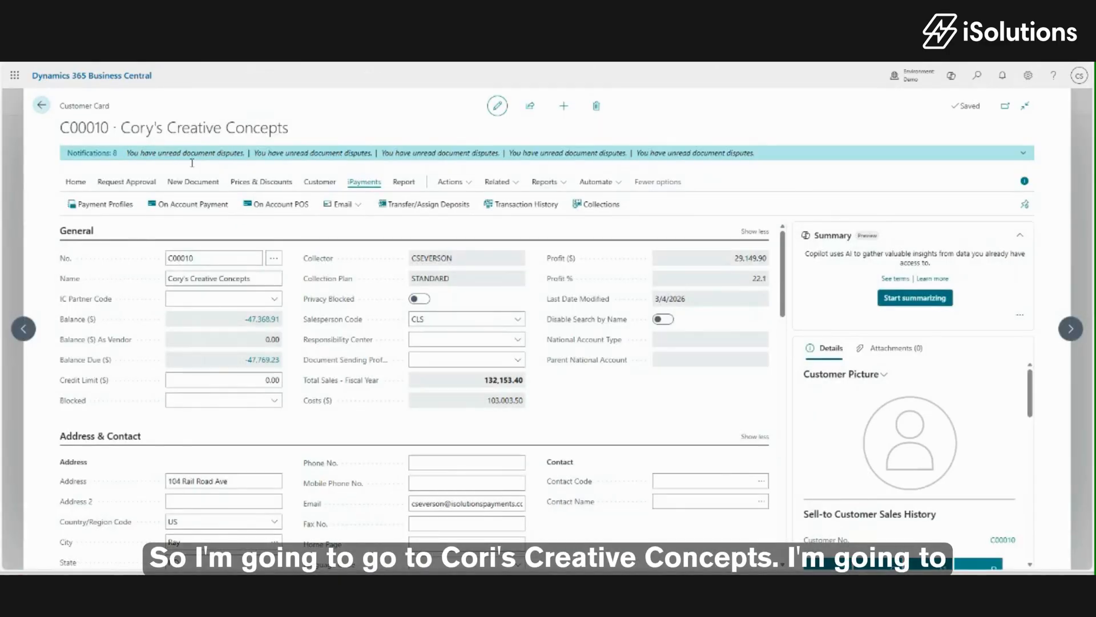
click(194, 182)
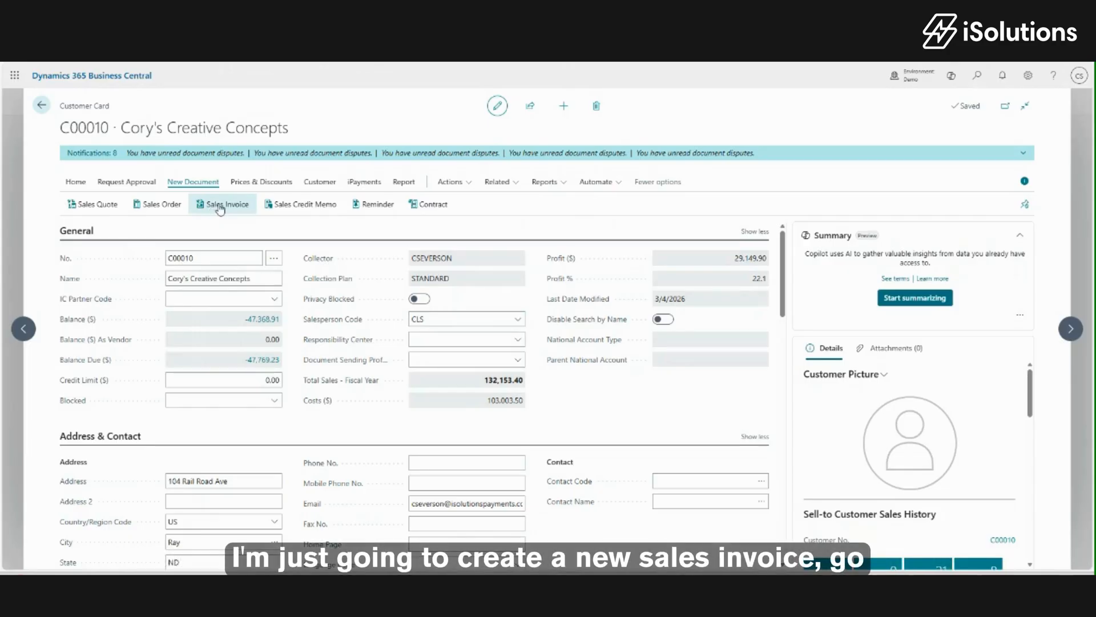
click(220, 207)
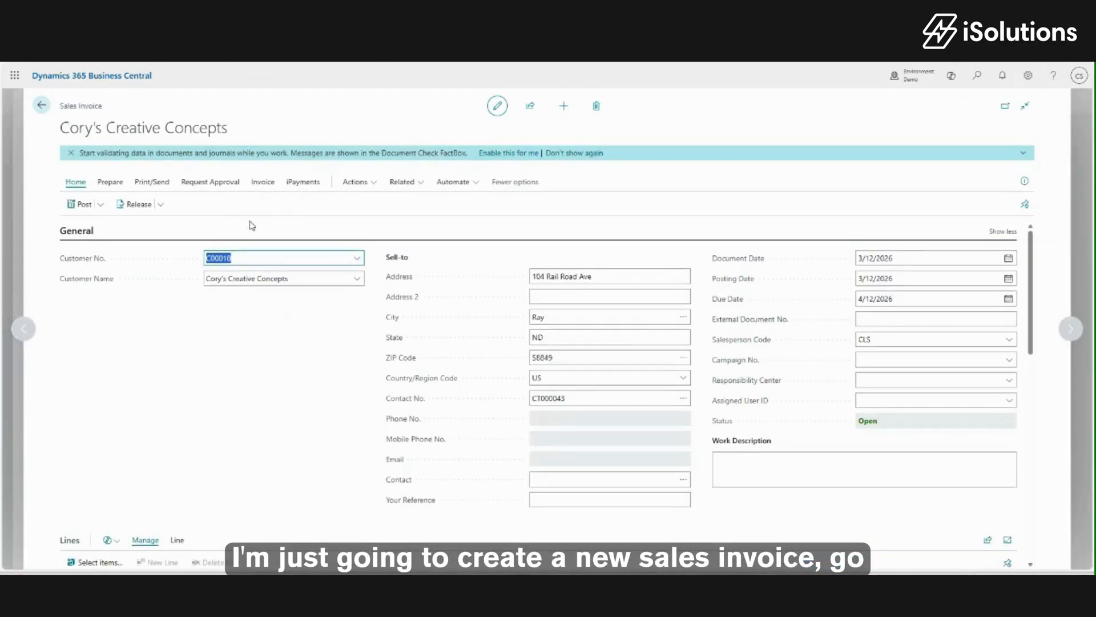
scroll(418, 391, down, 3)
click(189, 452)
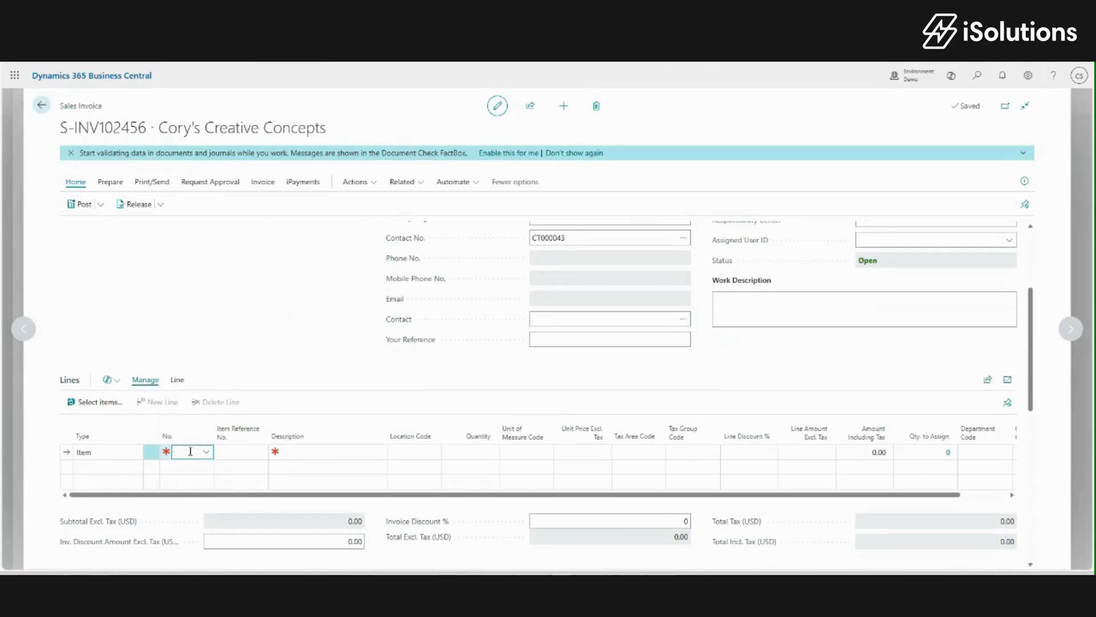
text(1)
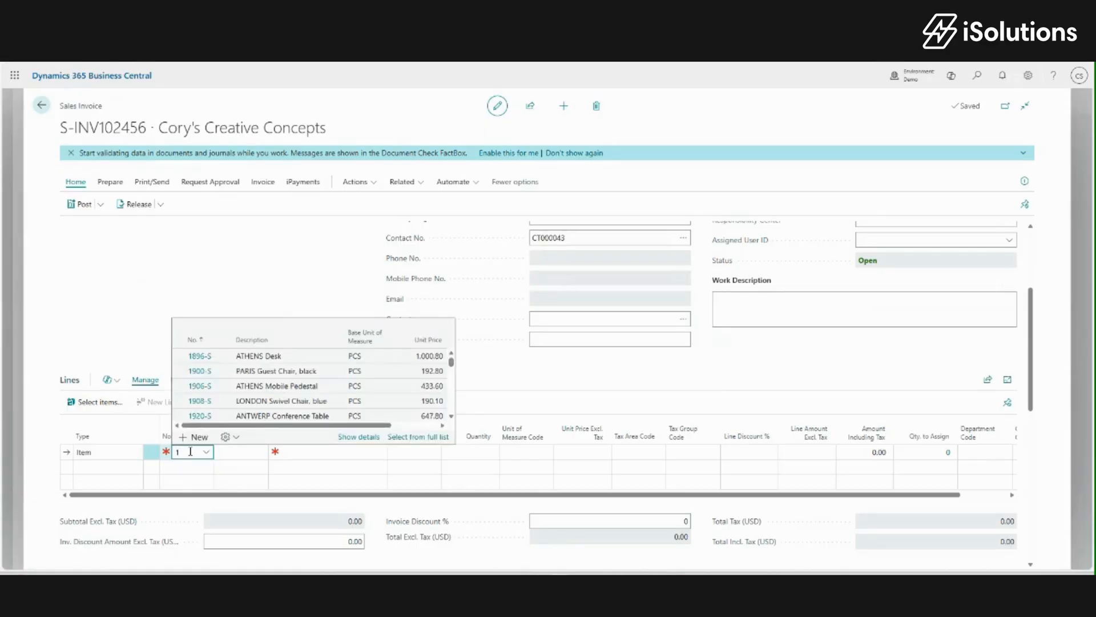
key(Tab)
key(Tab)
key(Tab)
key(Tab)
text(1)
key(Tab)
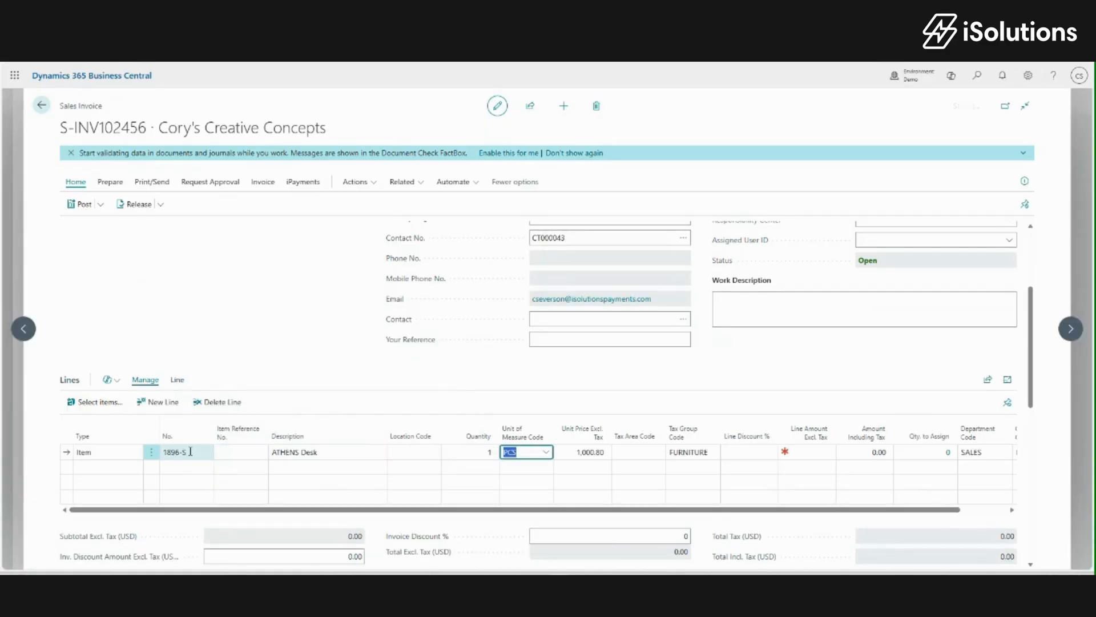
key(Tab)
Clear the invoice's payment discount percentage to 0.
scroll(234, 438, down, 5)
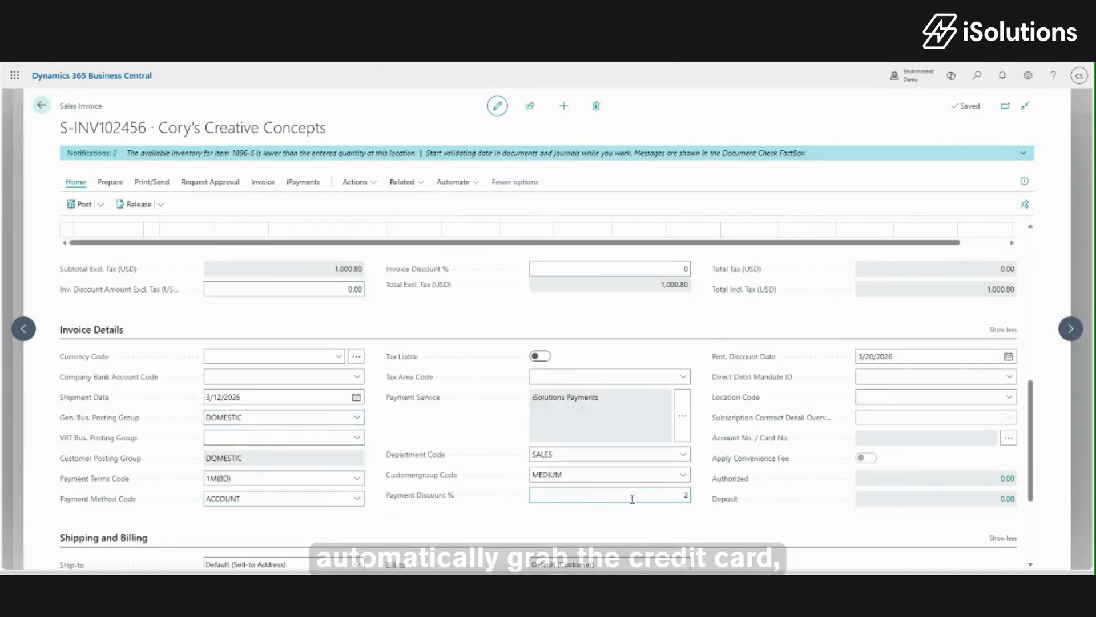
click(679, 495)
click(699, 512)
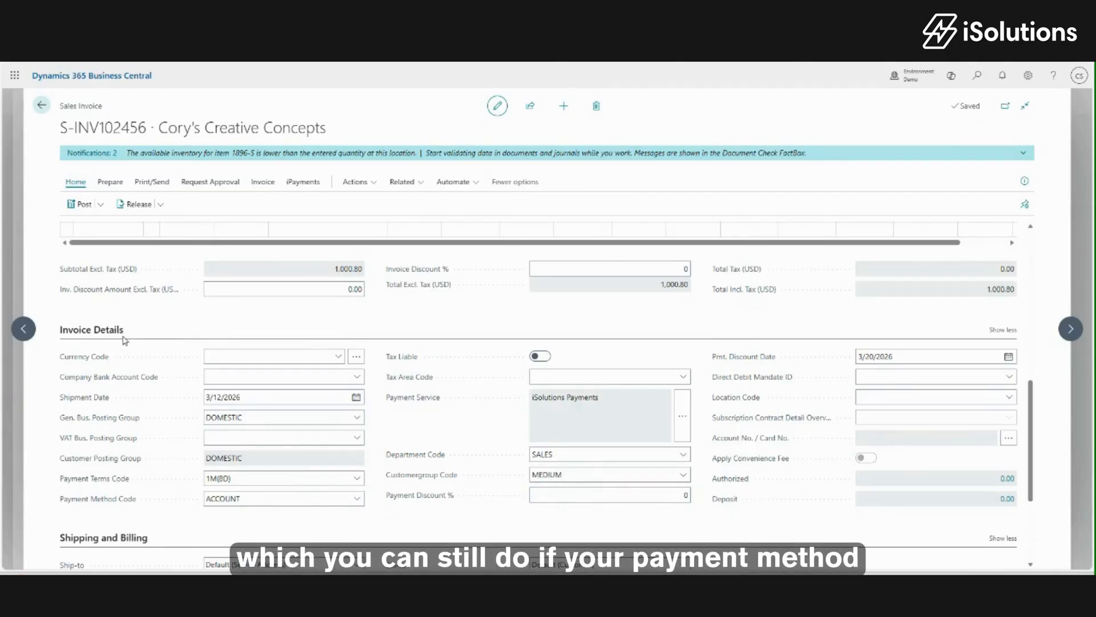
scroll(124, 340, up, 1)
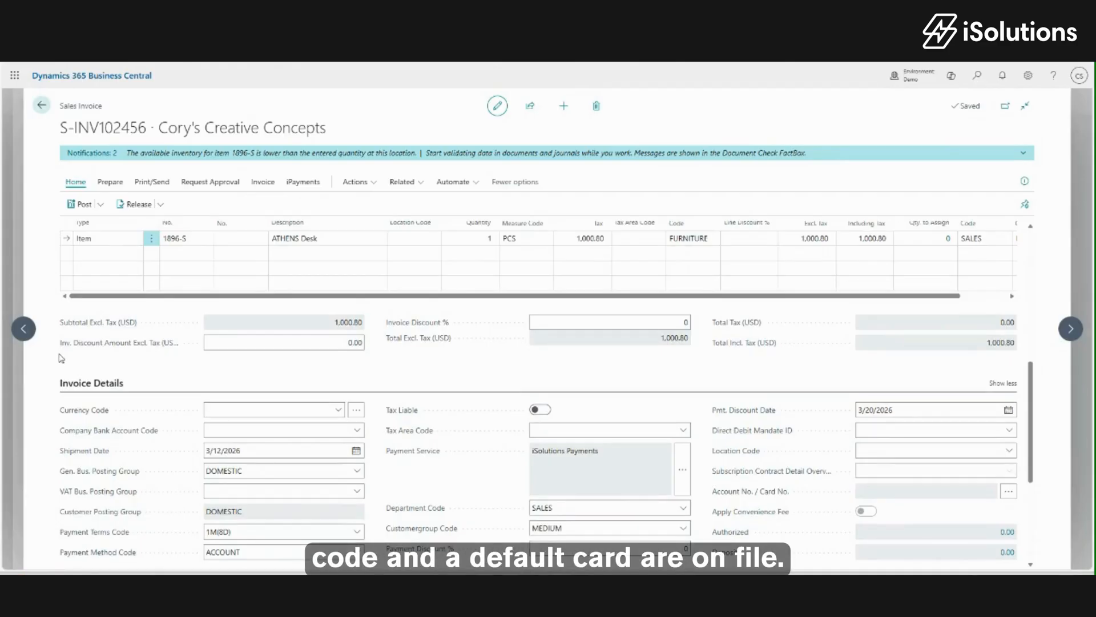
Post the invoice and open the resulting posted sales invoice PS-INV103511.
click(101, 204)
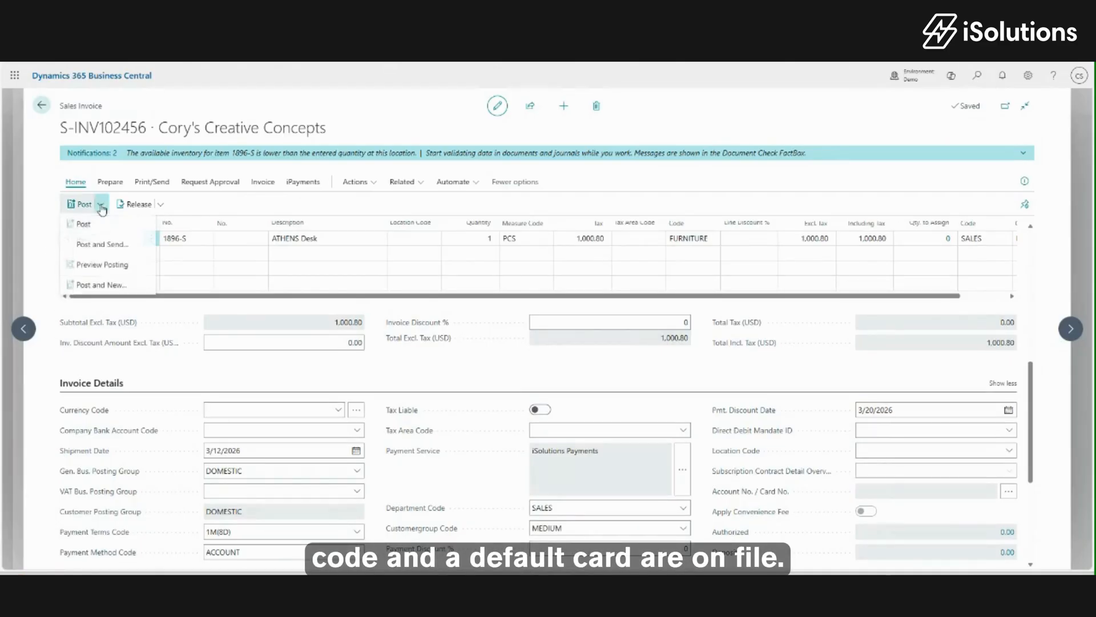
click(91, 229)
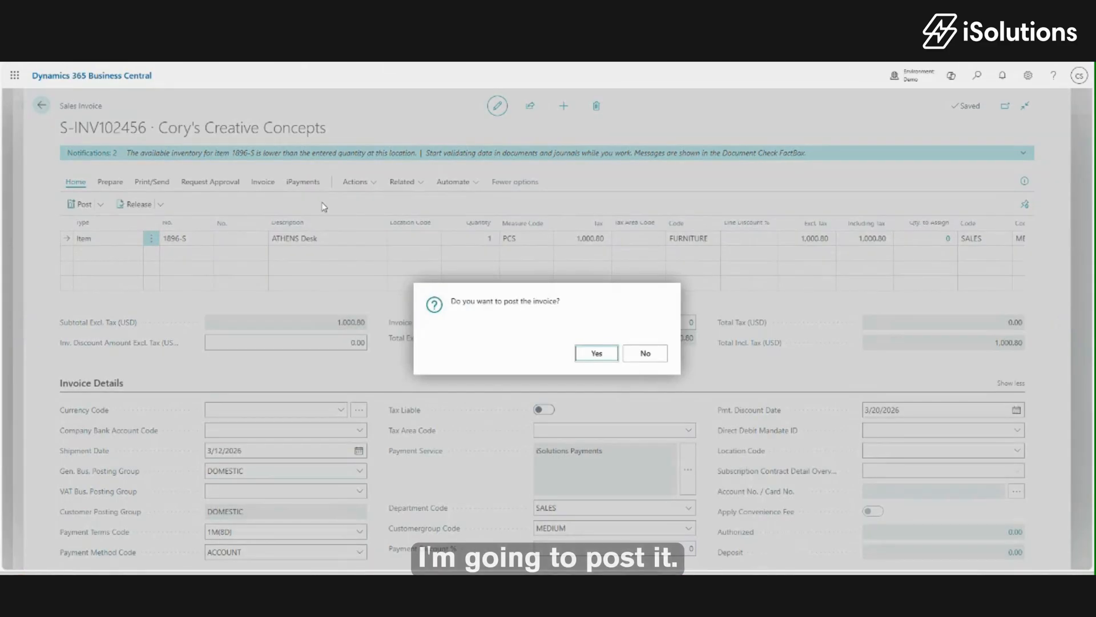
click(596, 352)
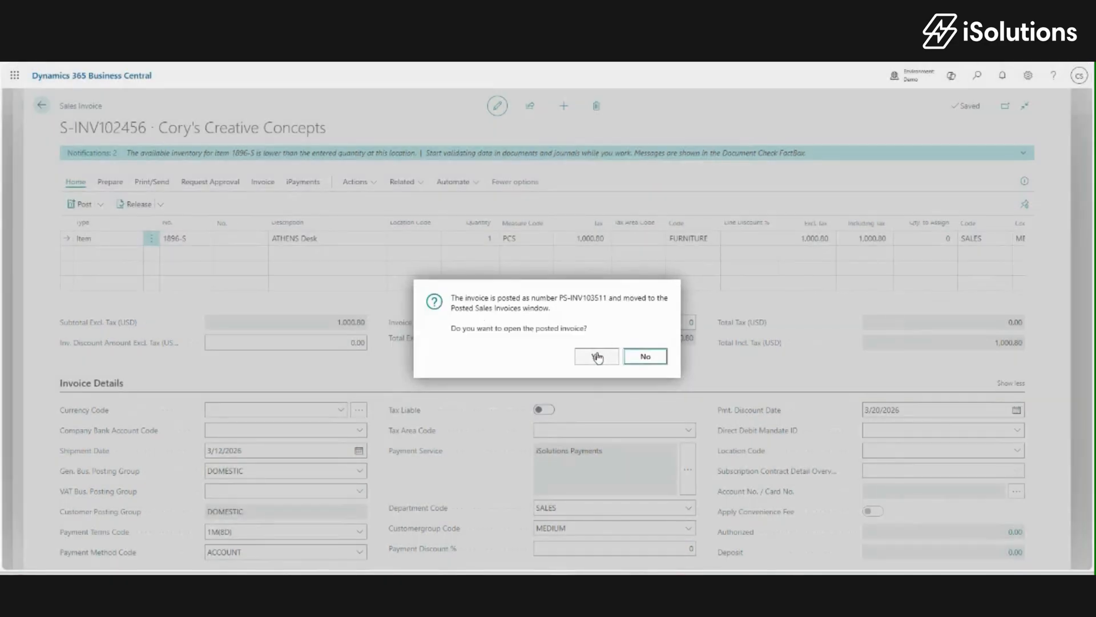
click(597, 357)
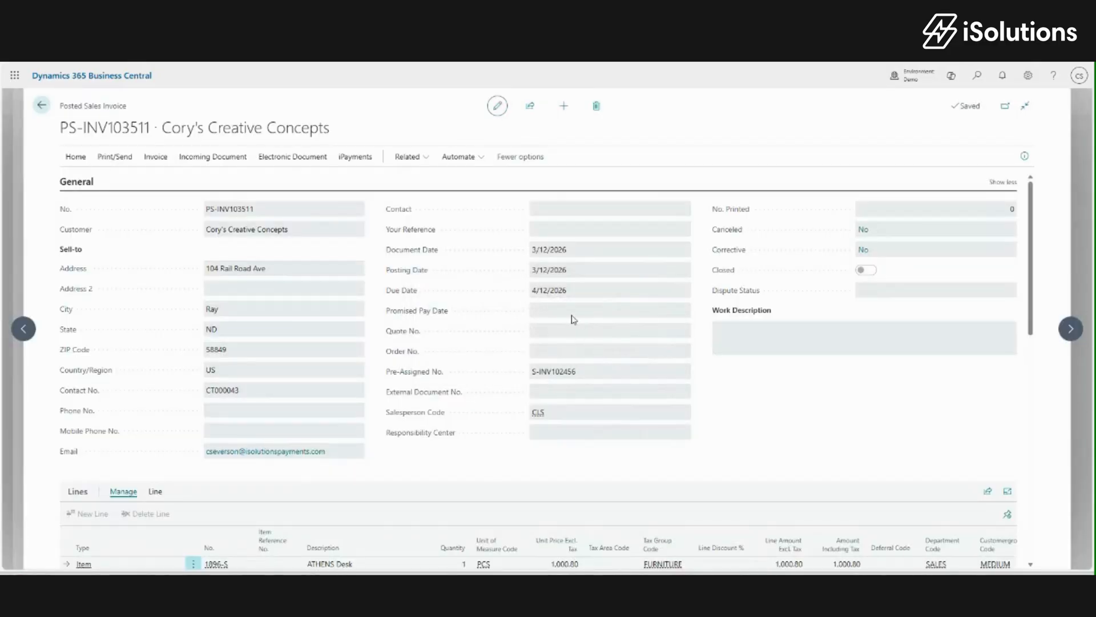
Start a payment on invoice PS-INV103511 using a new card account.
click(359, 158)
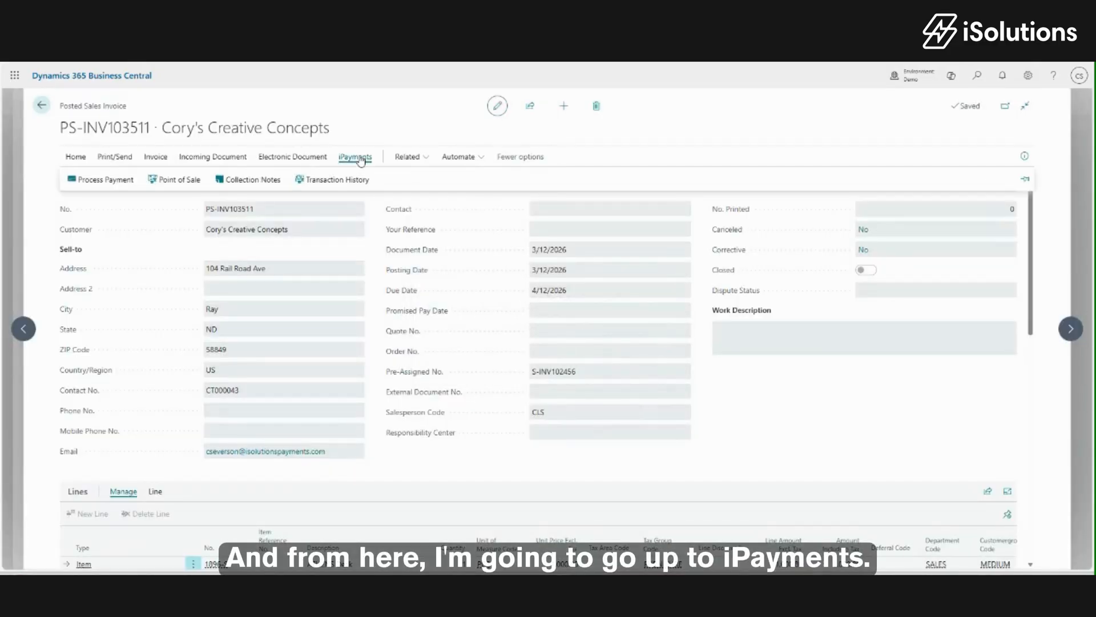
click(106, 181)
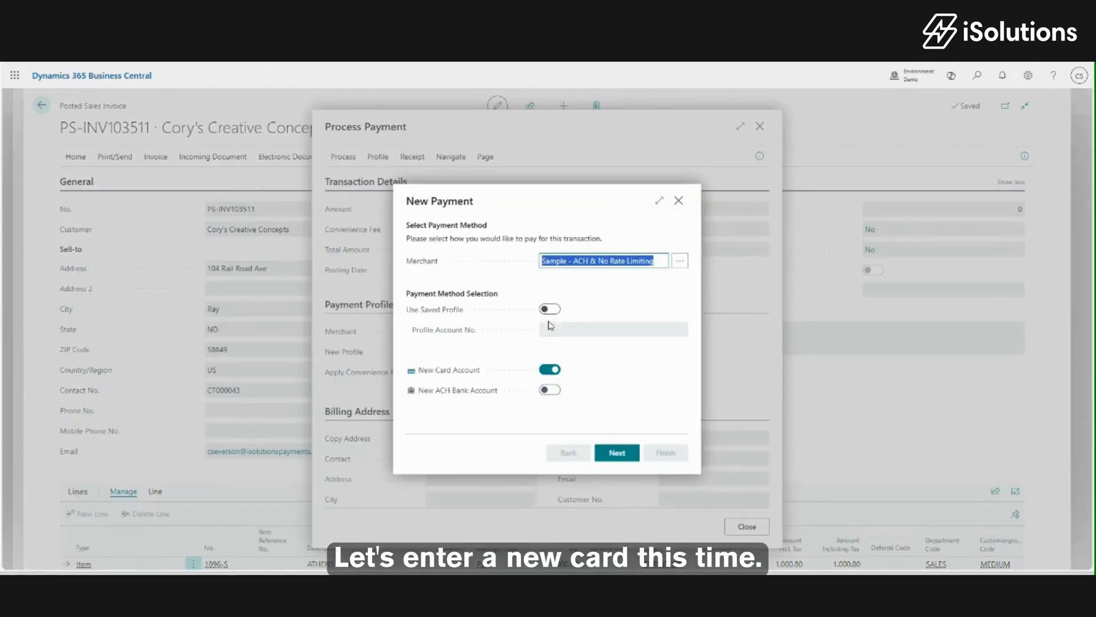
click(617, 455)
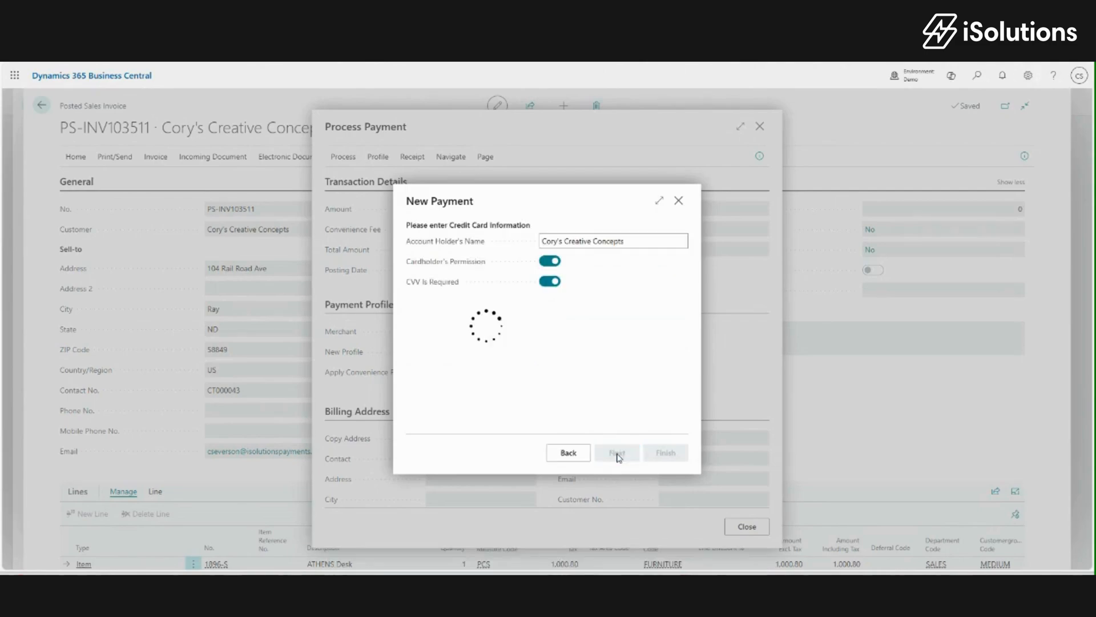
Add the new card's number, expiry 02/2040 and CVV, totalling 1,030.82 with fee.
click(481, 323)
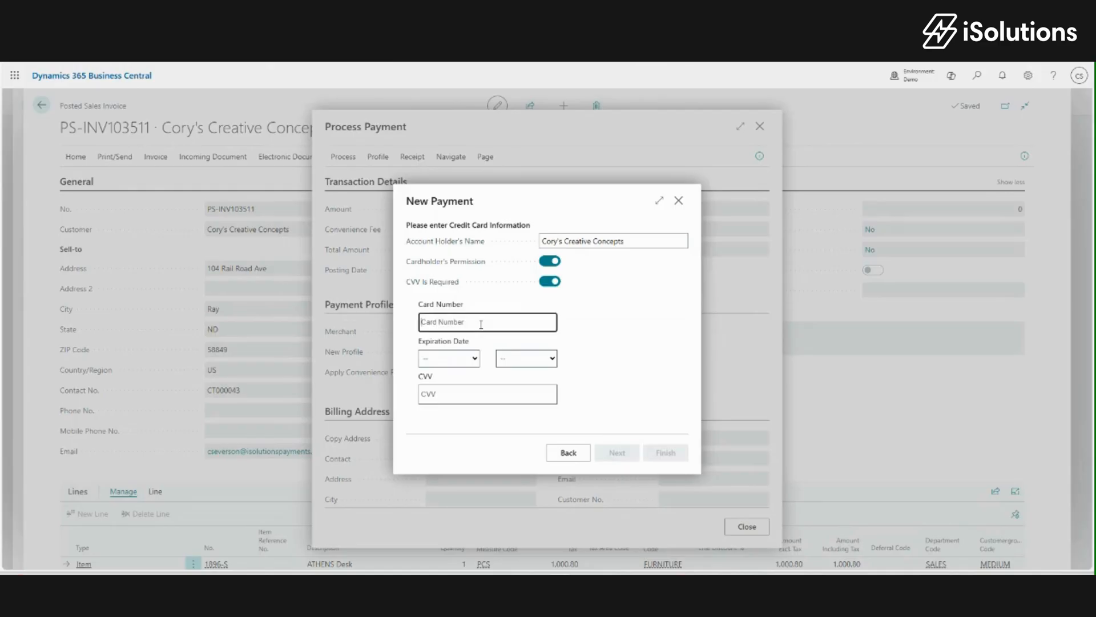
text(5454 5454 5454 5454)
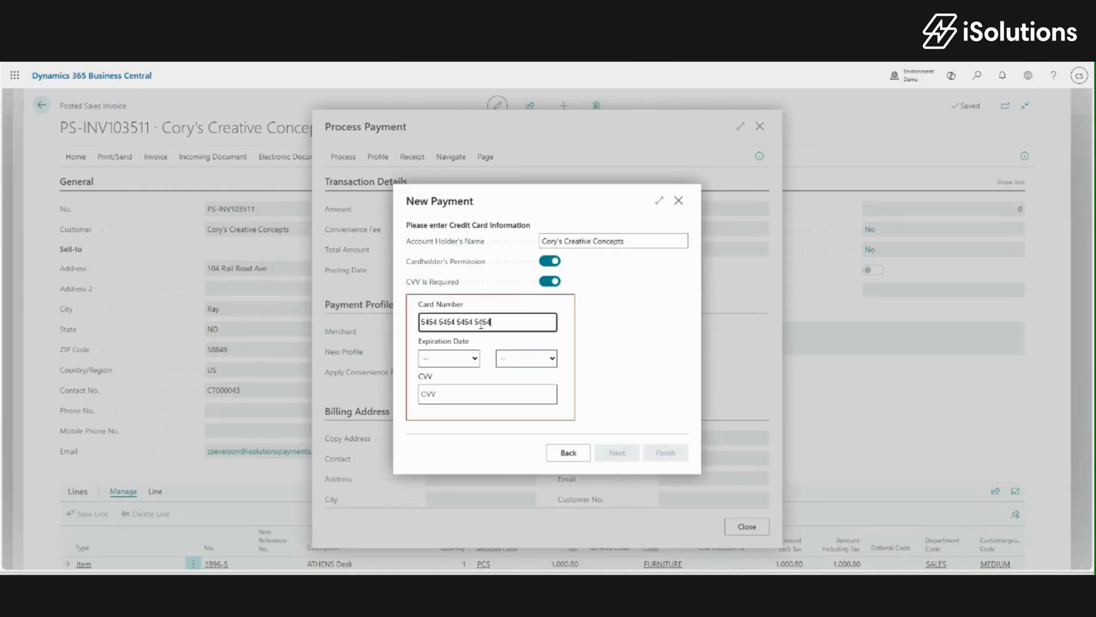
key(Tab)
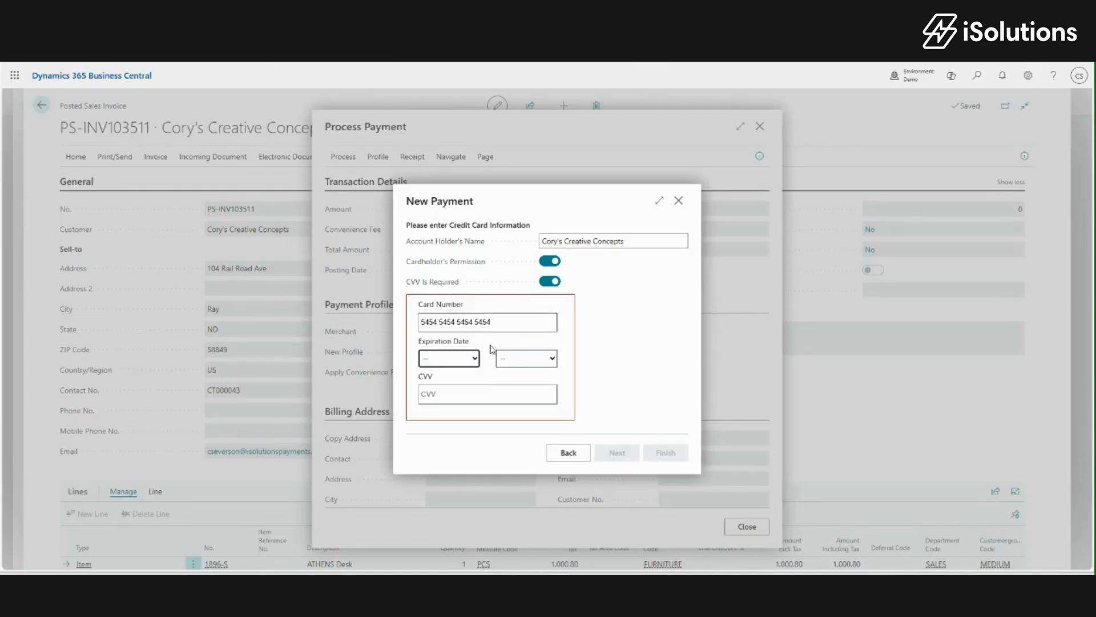
click(465, 360)
click(448, 398)
click(548, 358)
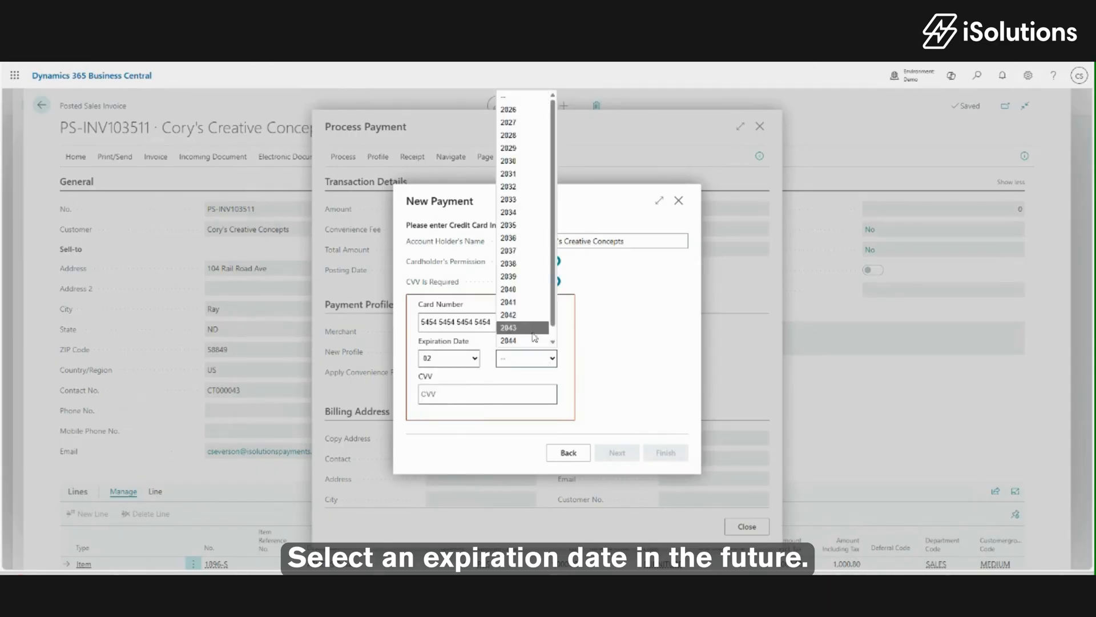
click(513, 289)
click(451, 394)
text(568)
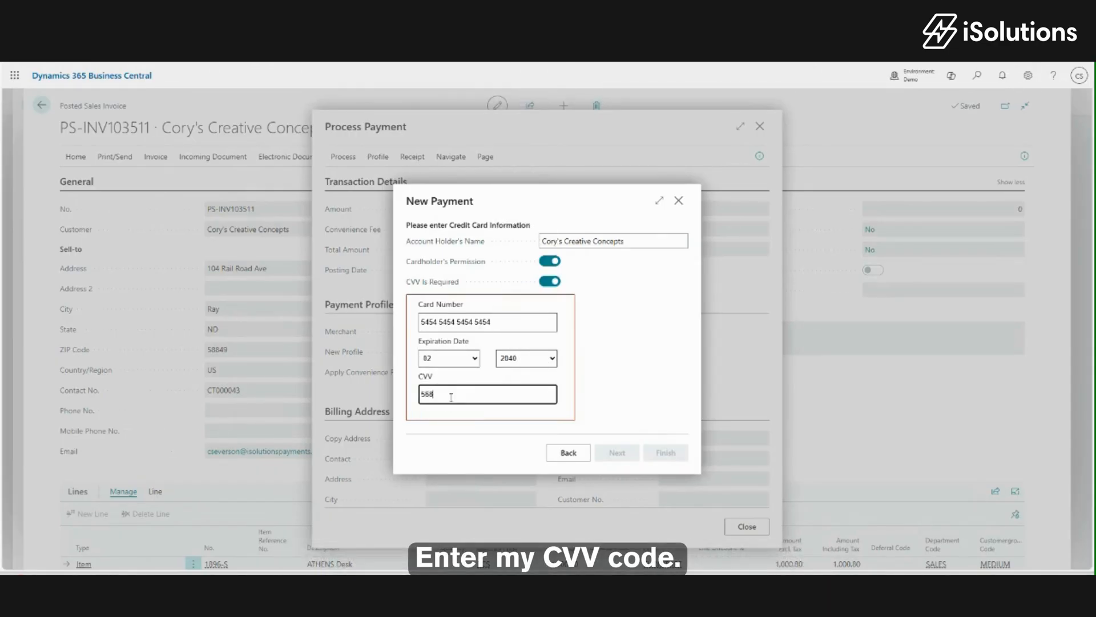
key(Tab)
click(673, 455)
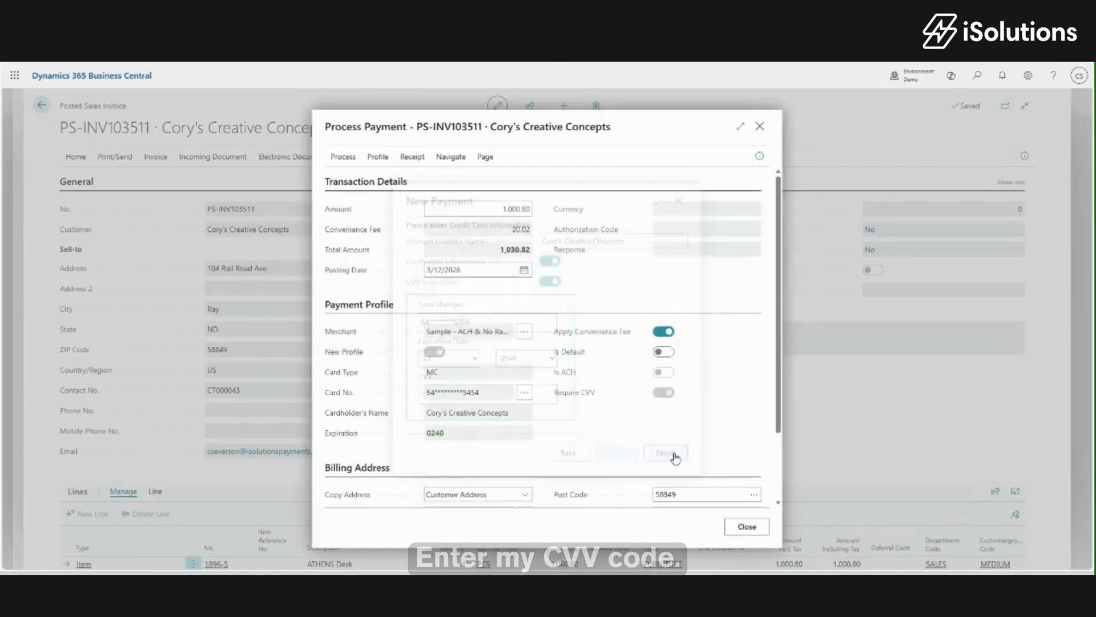
Capture the 1,030.82 card payment and acknowledge the success message.
click(349, 163)
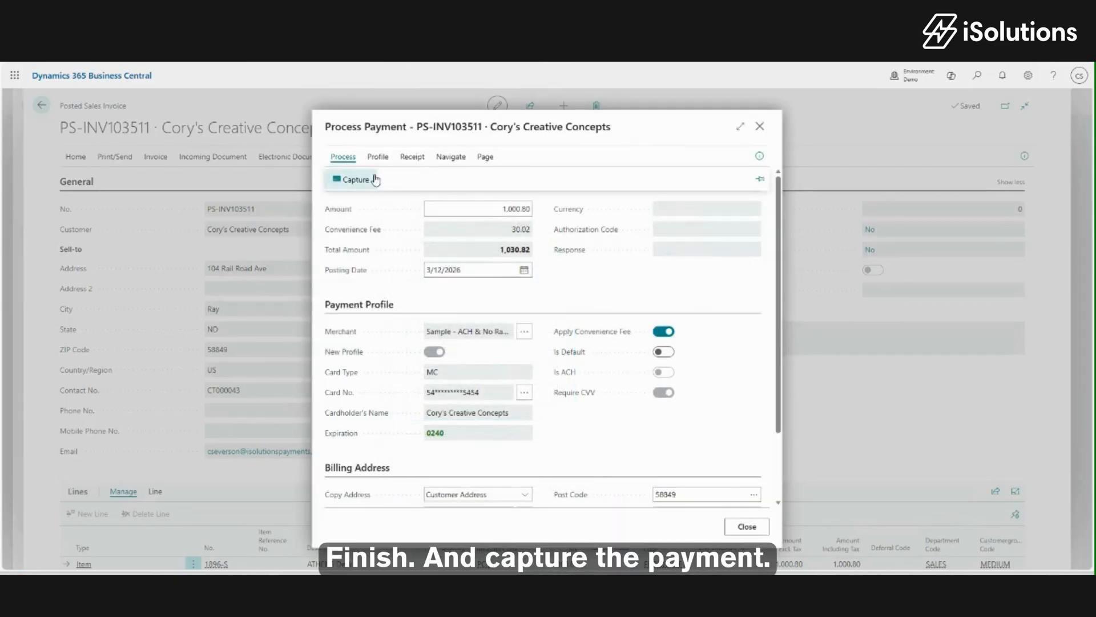
click(365, 179)
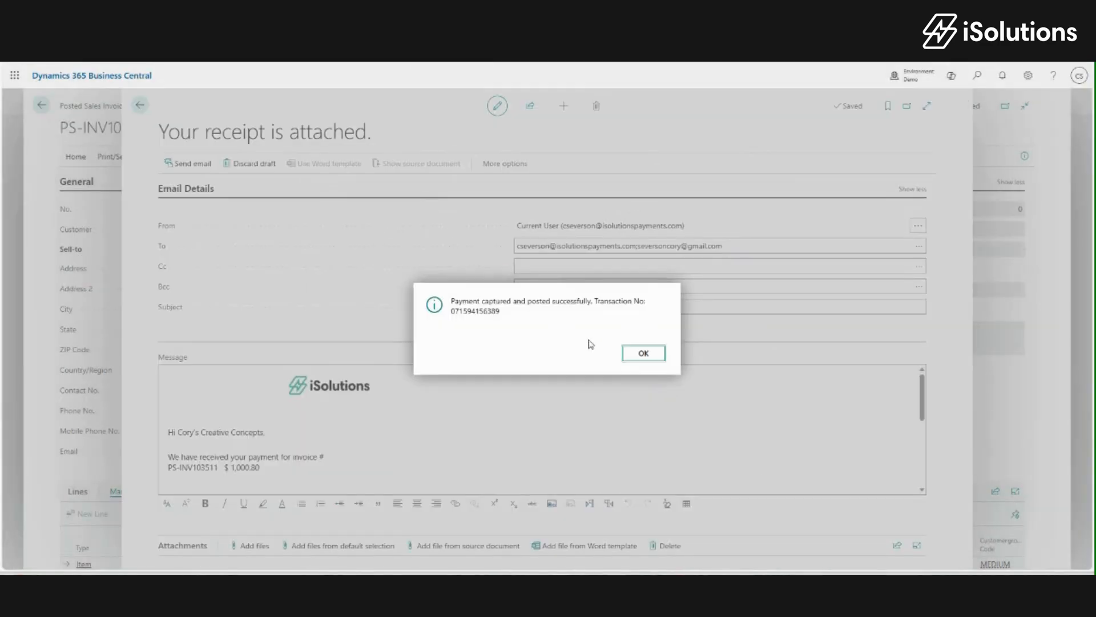
click(633, 353)
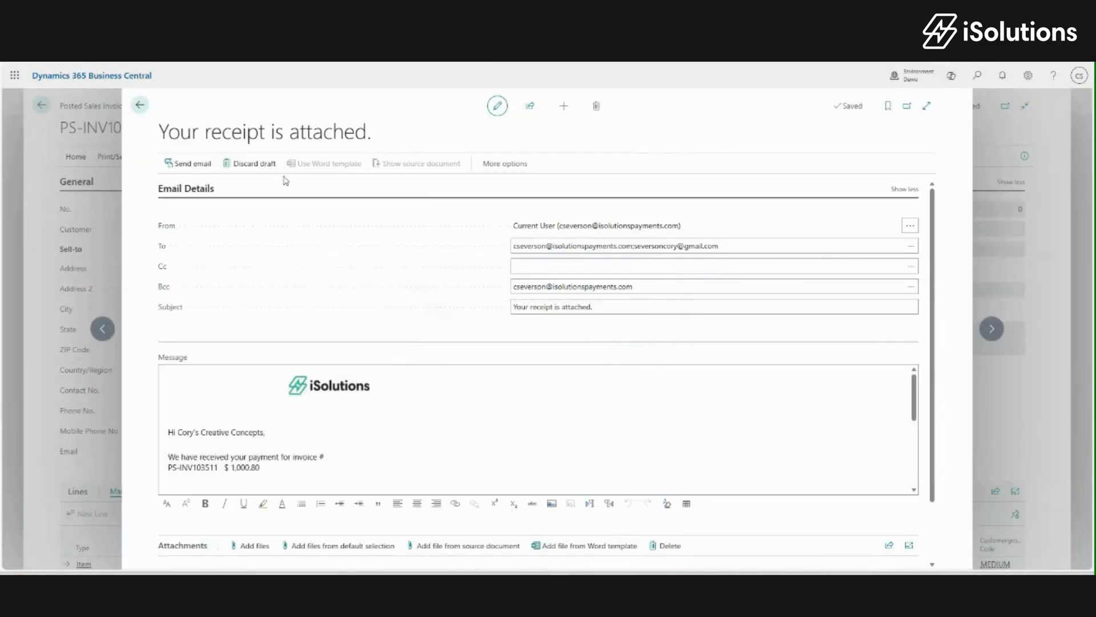
Discard the unsent receipt email and close Process Payment, returning to the closed invoice.
click(140, 105)
click(470, 333)
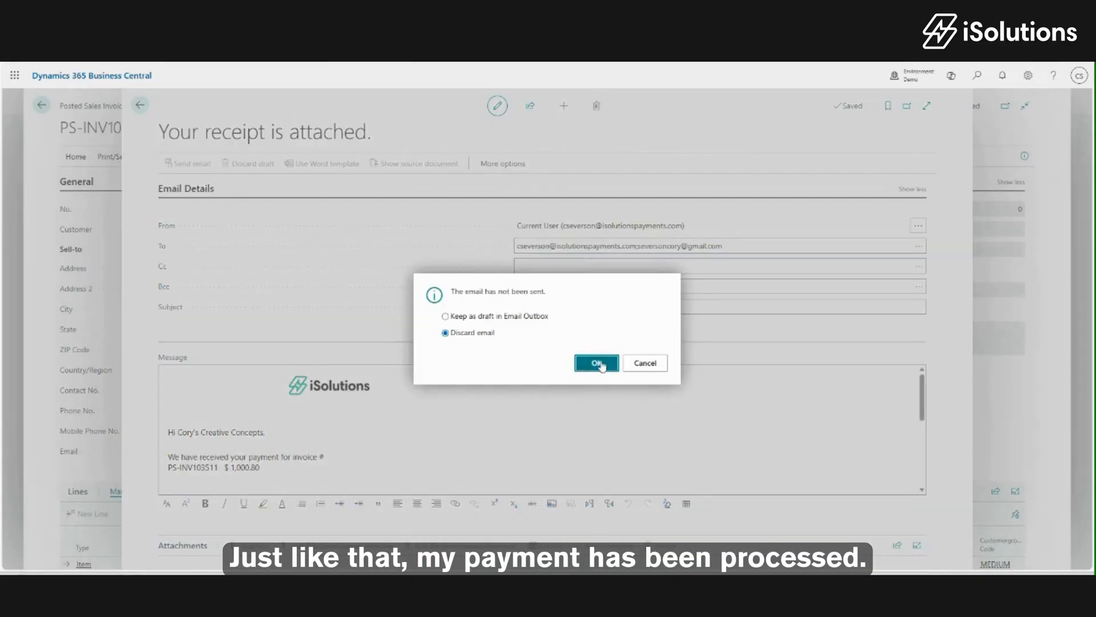
click(596, 363)
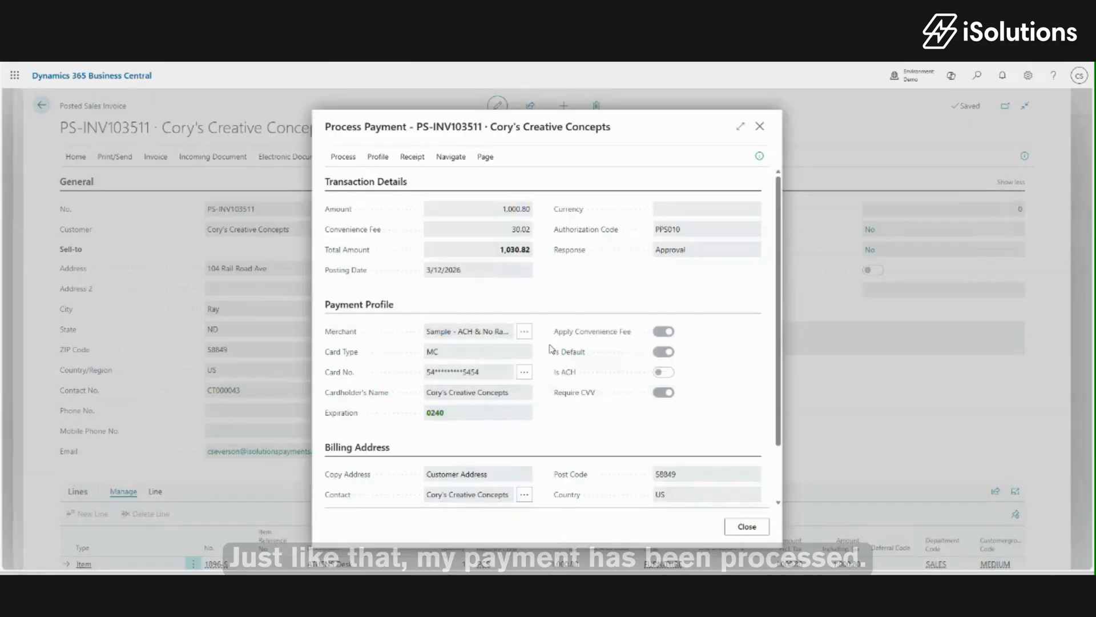
click(749, 527)
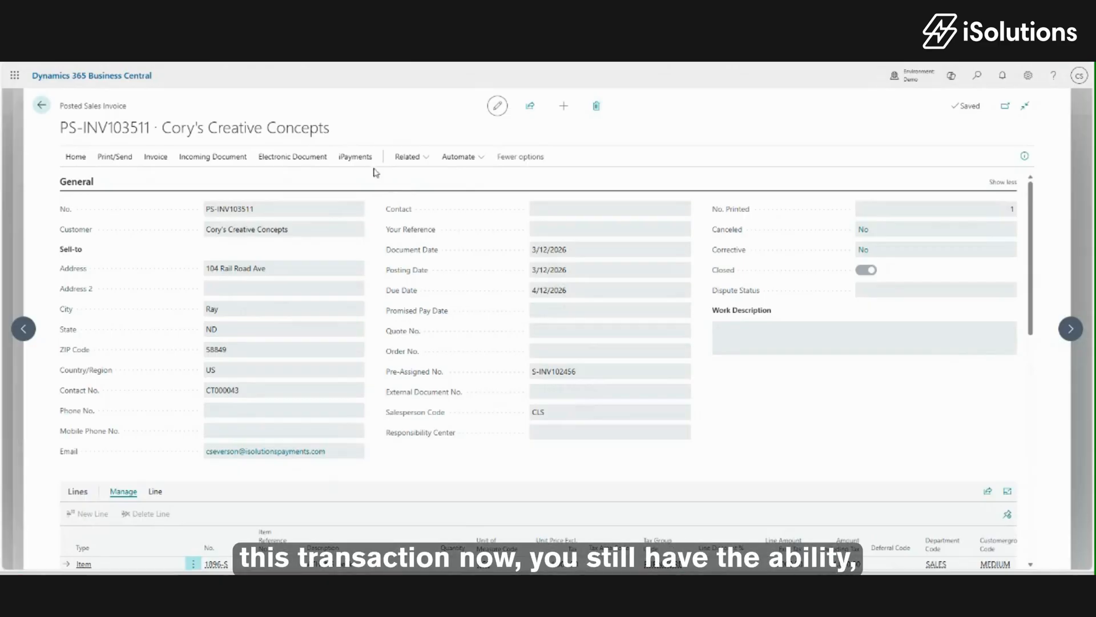
Show the Transaction History for PS-INV103511's 1,000.80 capture and expand its Refund options.
click(357, 160)
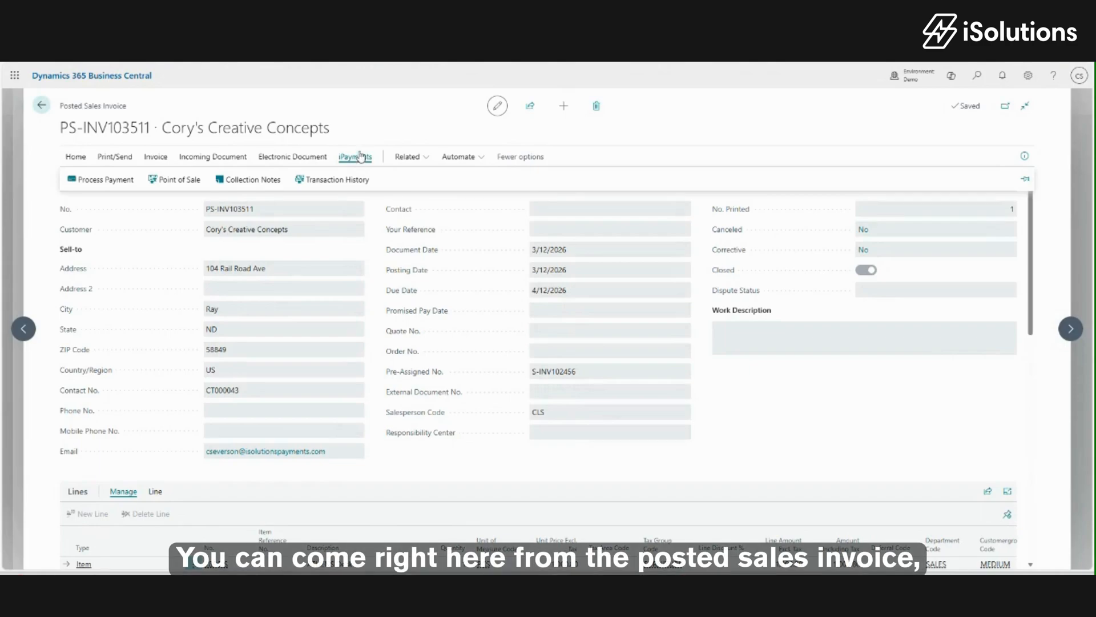
click(341, 180)
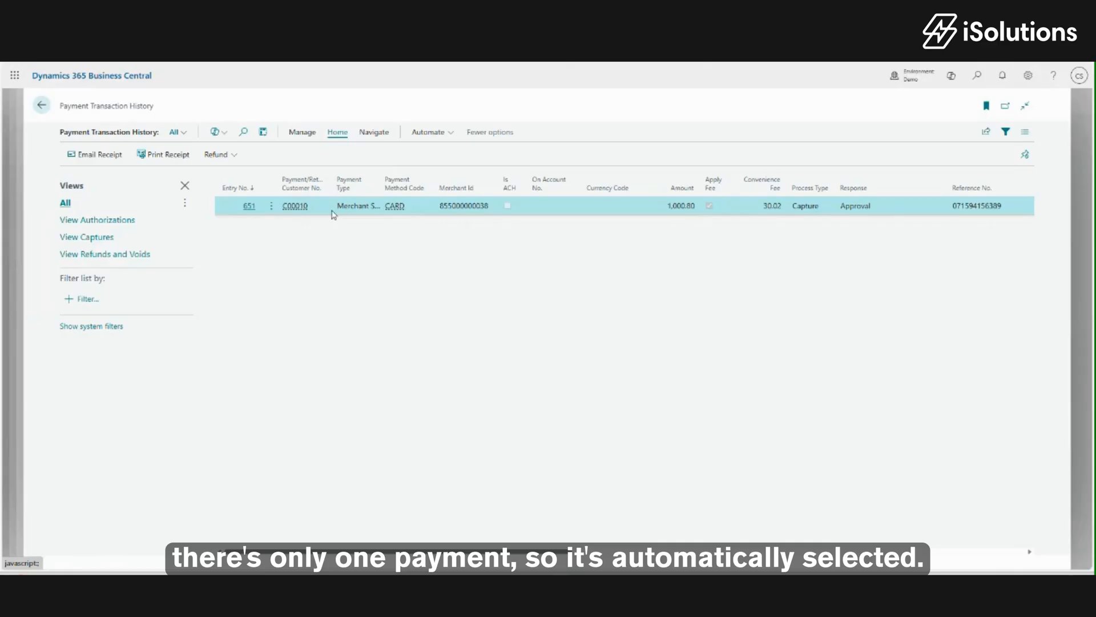
click(235, 154)
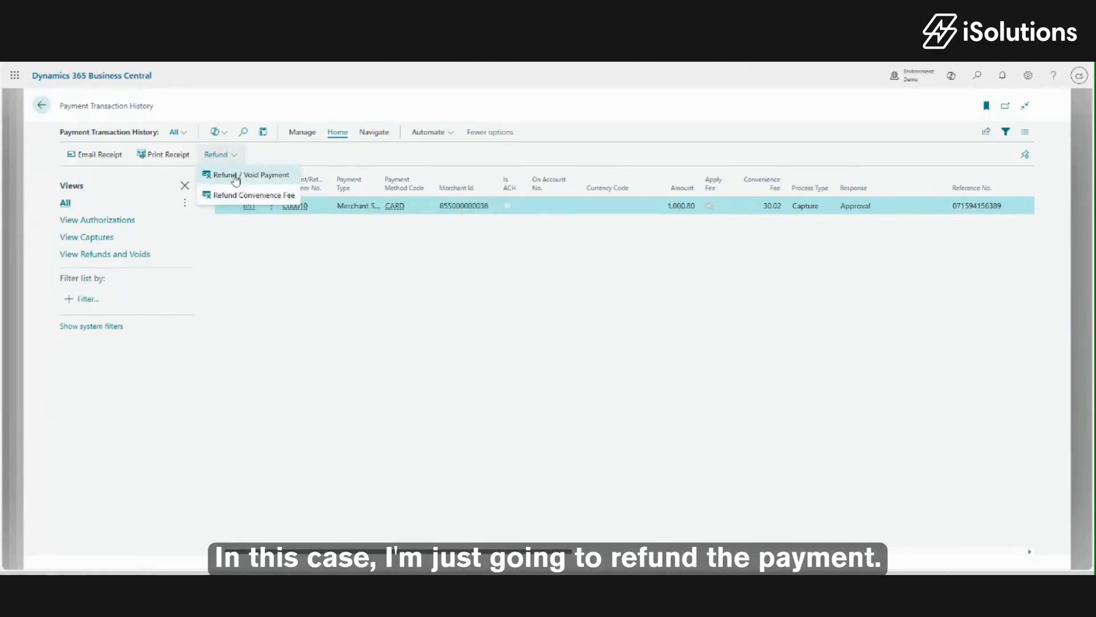
Void payment entry 651 with reason 'Changed their mind.' and return to PS-INV103511.
click(234, 175)
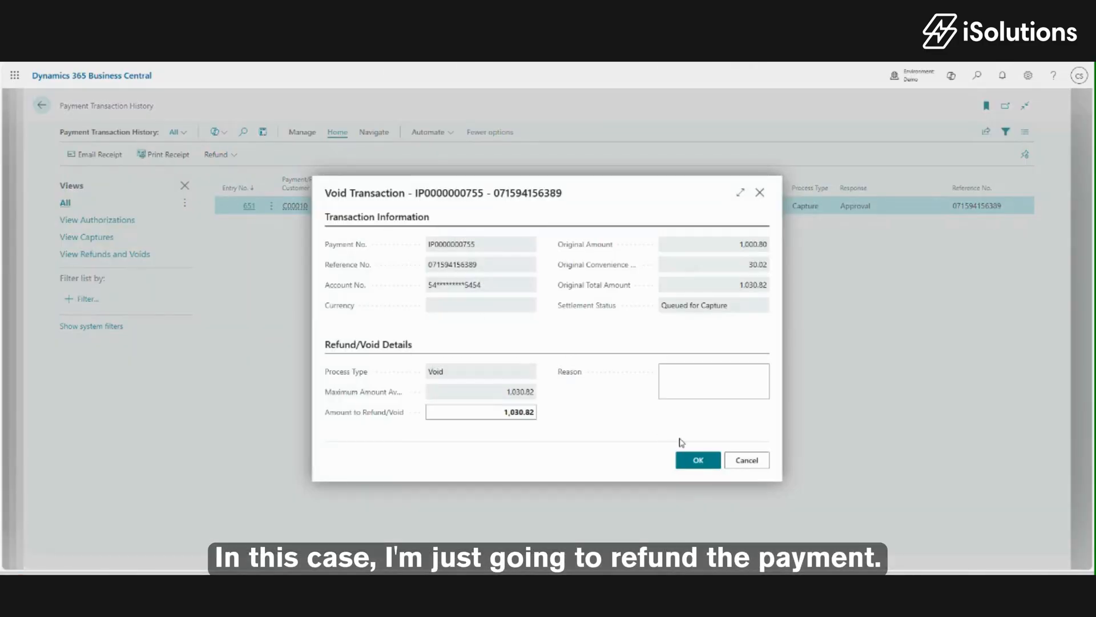
click(687, 366)
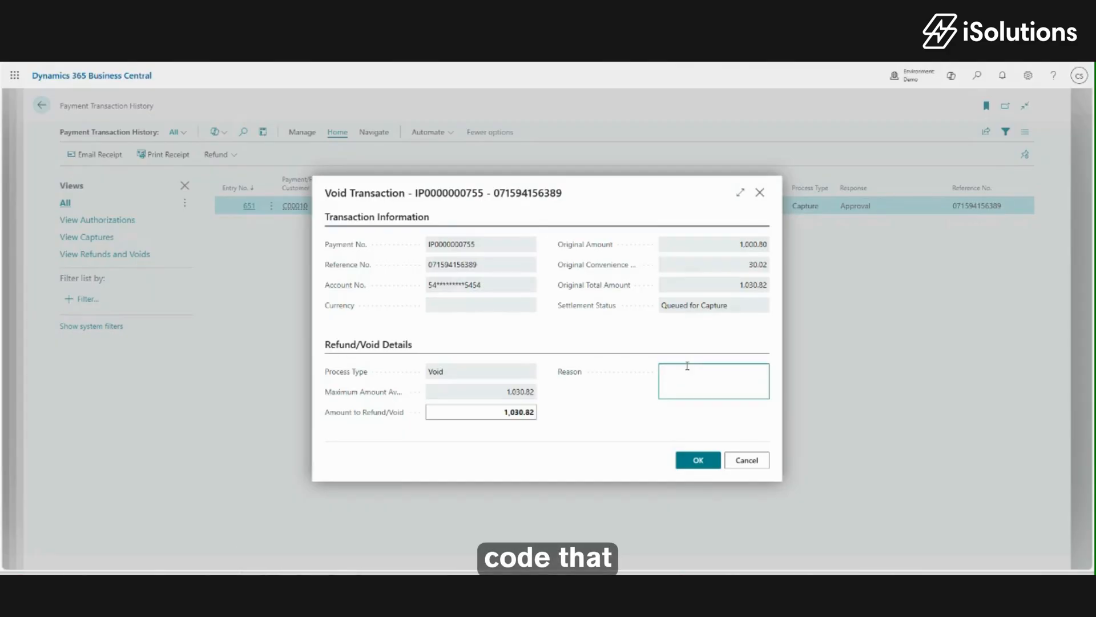
text(Change)
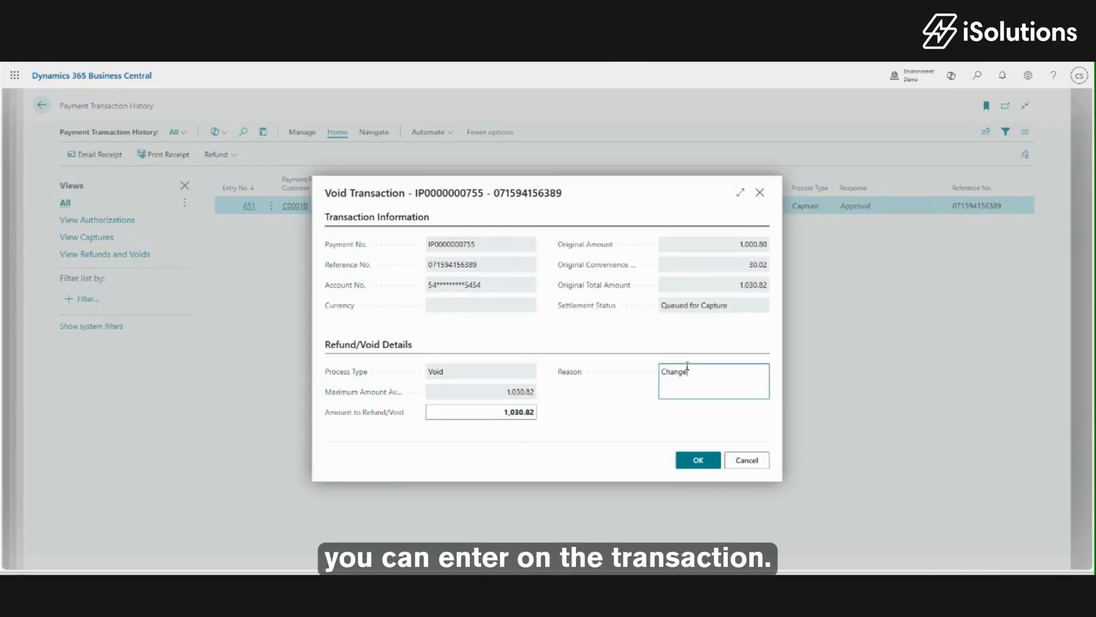
text(d their mind.)
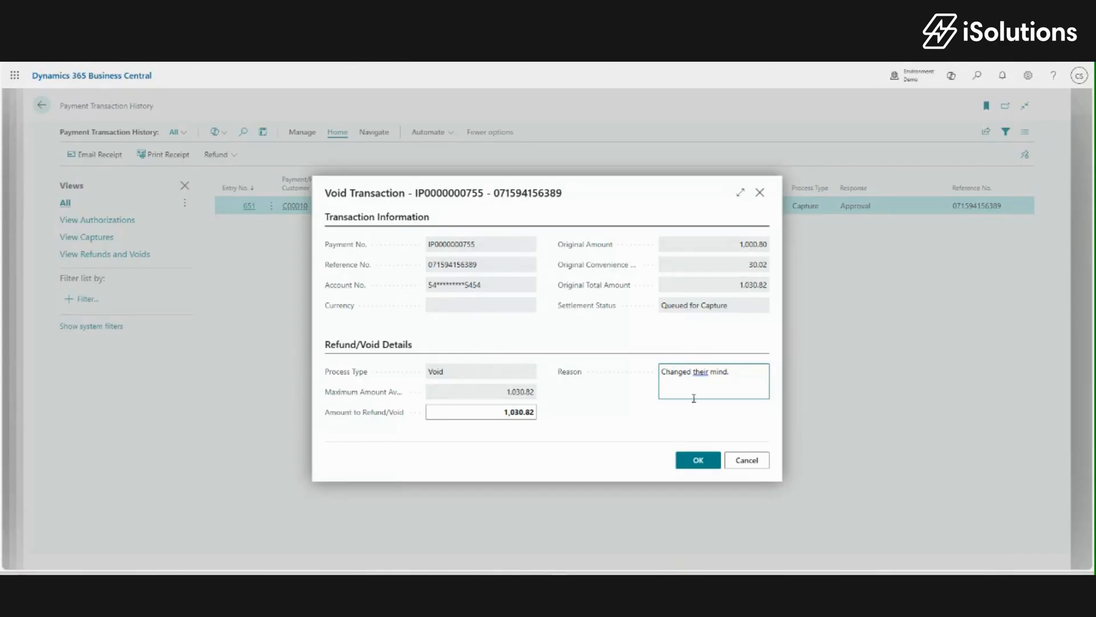
click(697, 462)
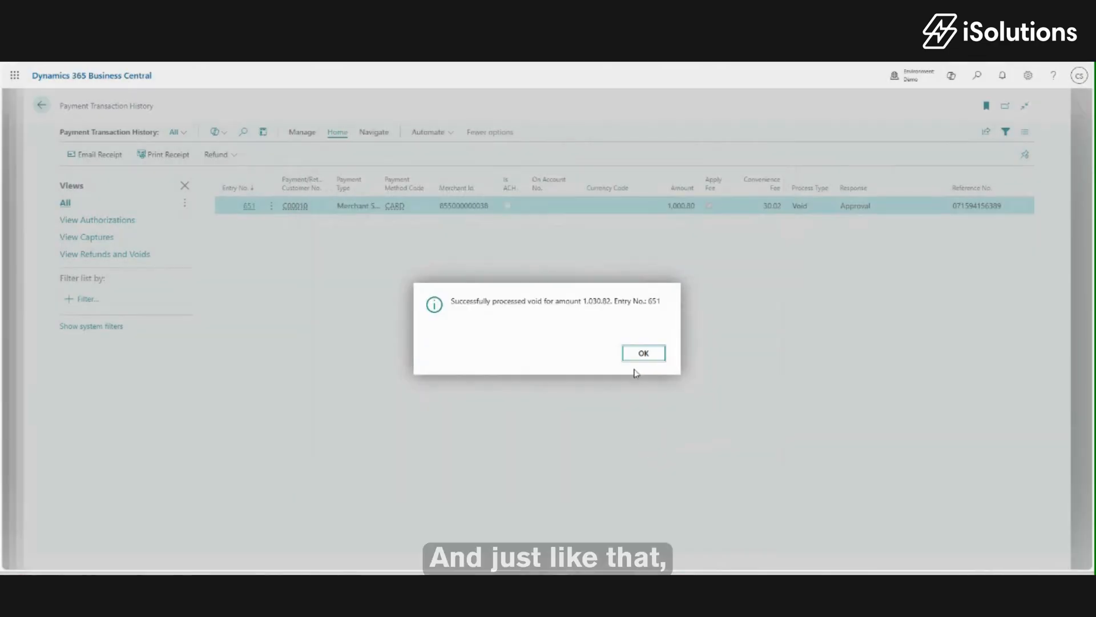
click(640, 355)
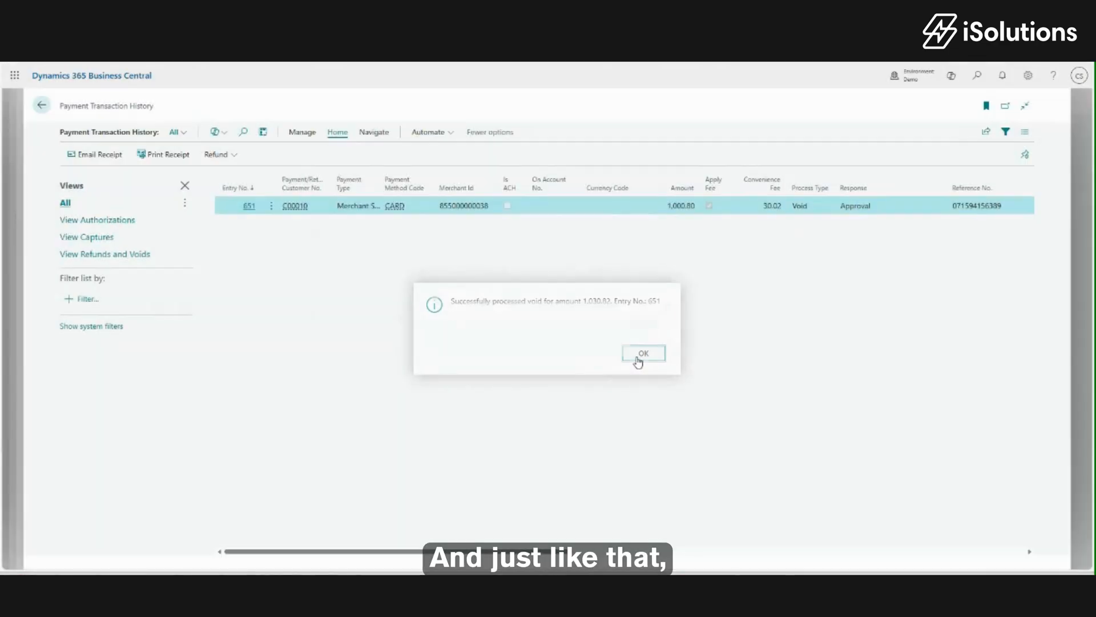
click(41, 106)
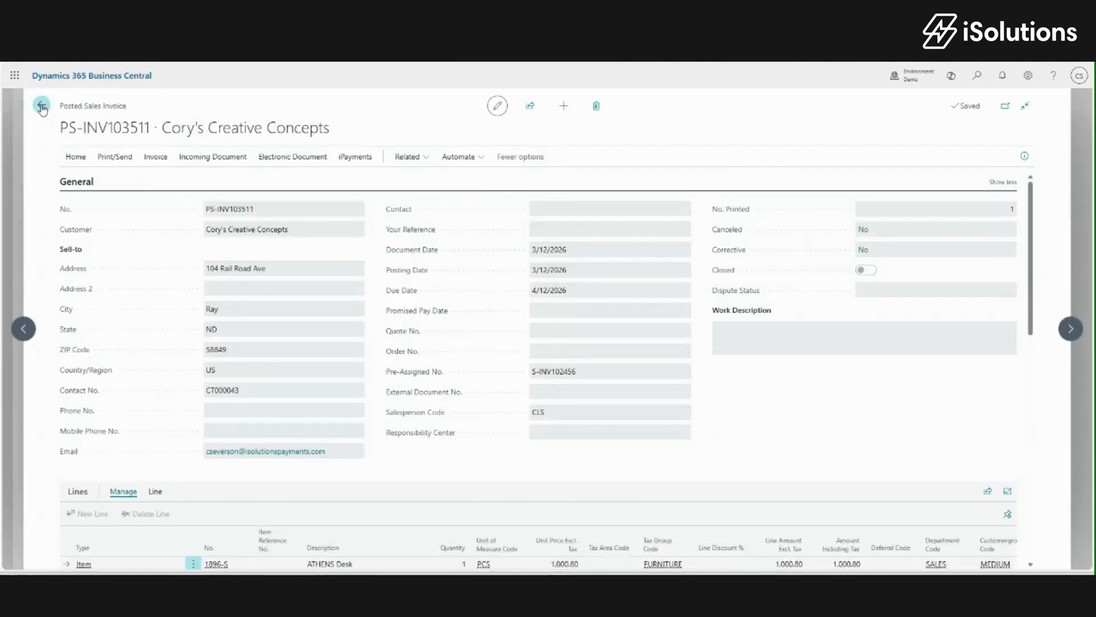